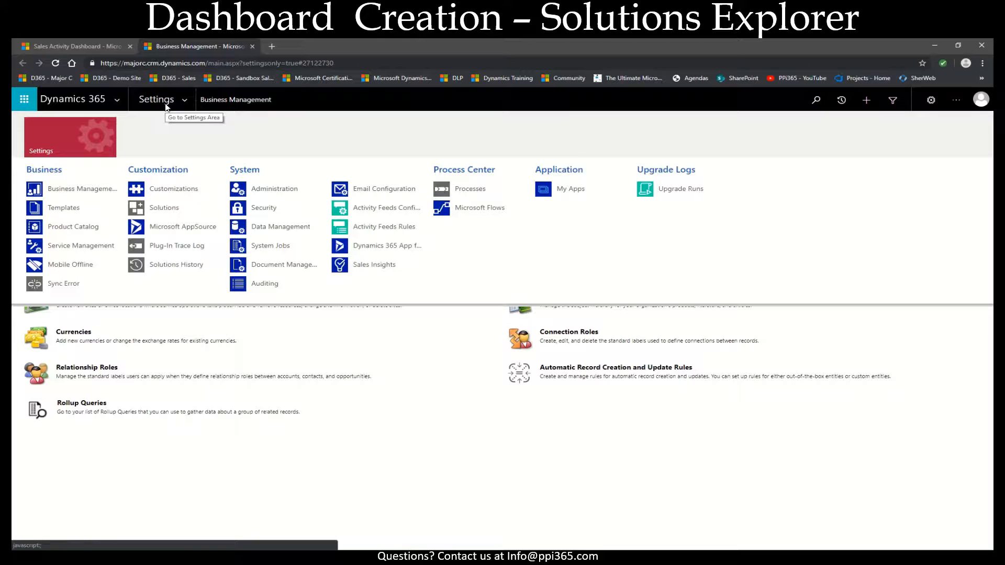
Open Customize the System from the Customizations area and maximize the solution window.
{"action": "left_click", "coordinate": [178, 194]}
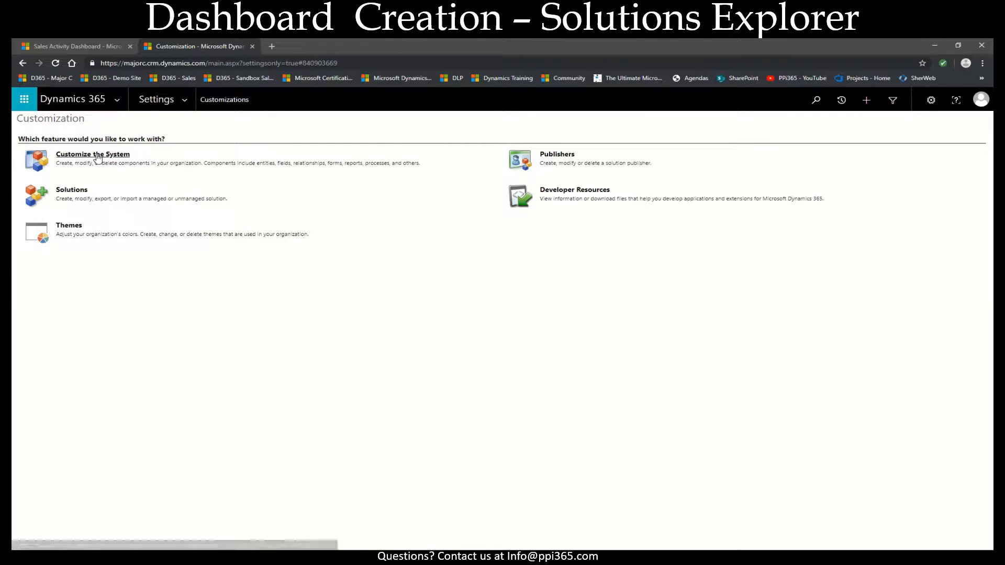
{"action": "left_click", "coordinate": [97, 157]}
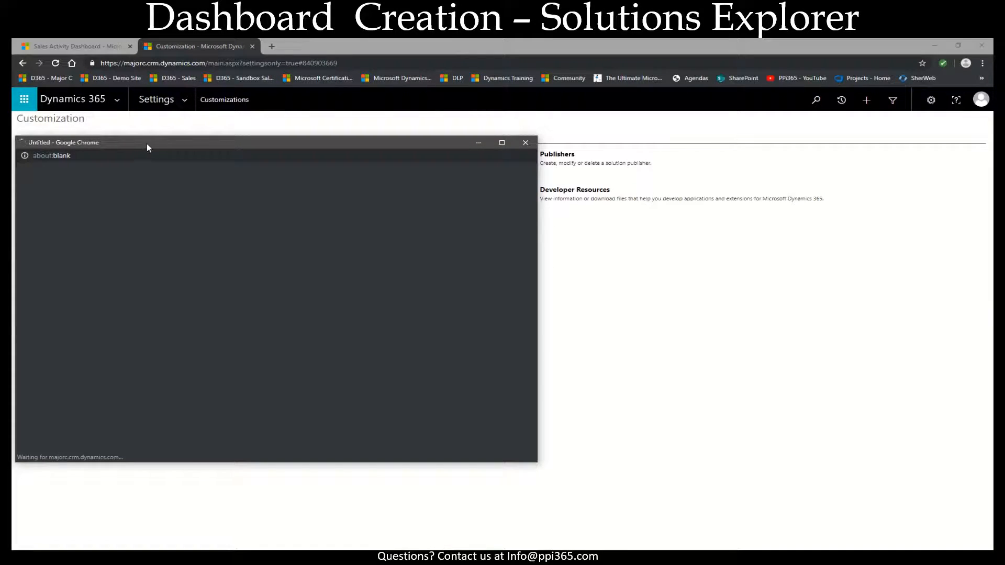
{"action": "double_click", "coordinate": [147, 144]}
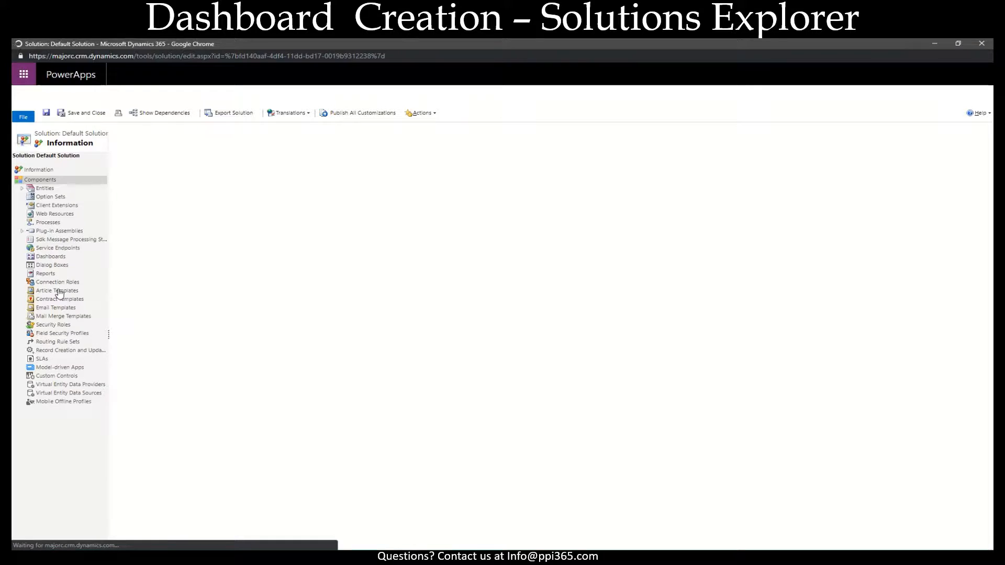
View the dashboards of the Account entity in the Default Solution, and collapse the entity list.
{"action": "left_click", "coordinate": [21, 190]}
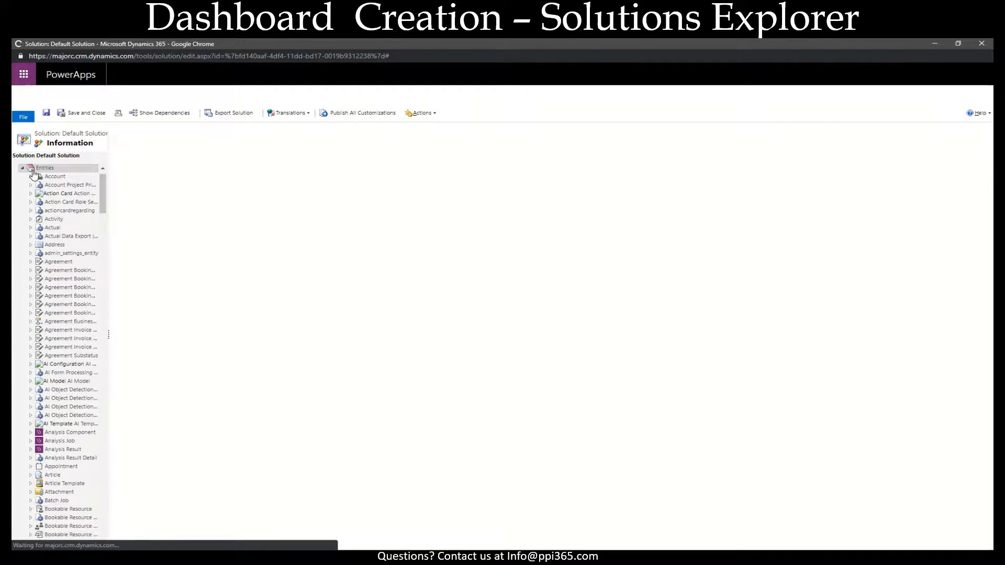
{"action": "left_click", "coordinate": [31, 178]}
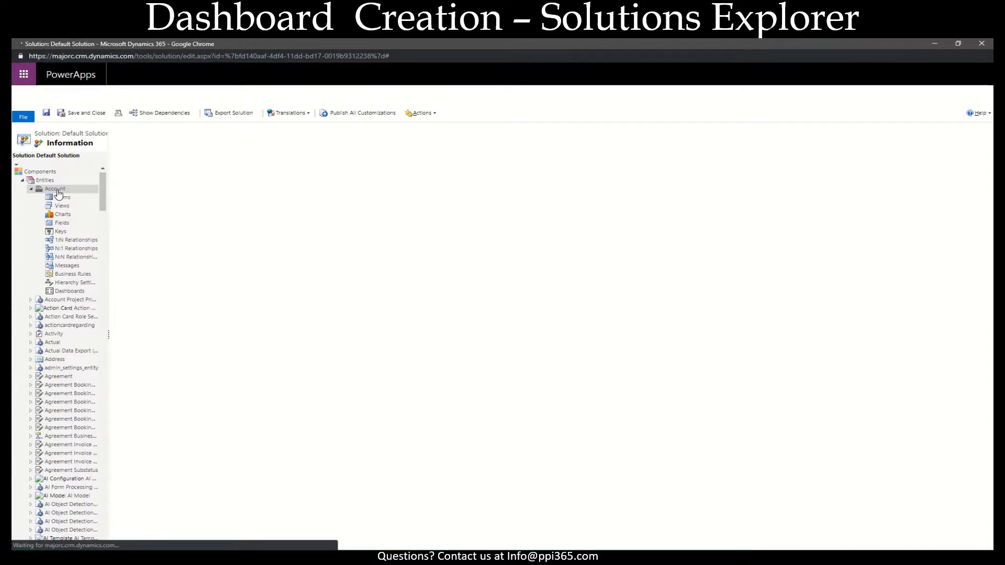
{"action": "left_click", "coordinate": [67, 291]}
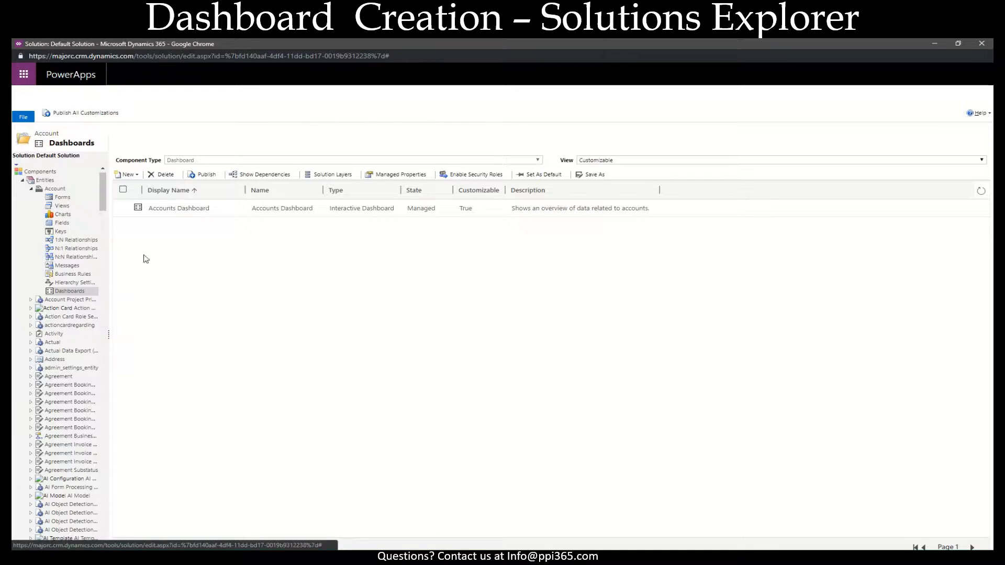
{"action": "left_click", "coordinate": [23, 181]}
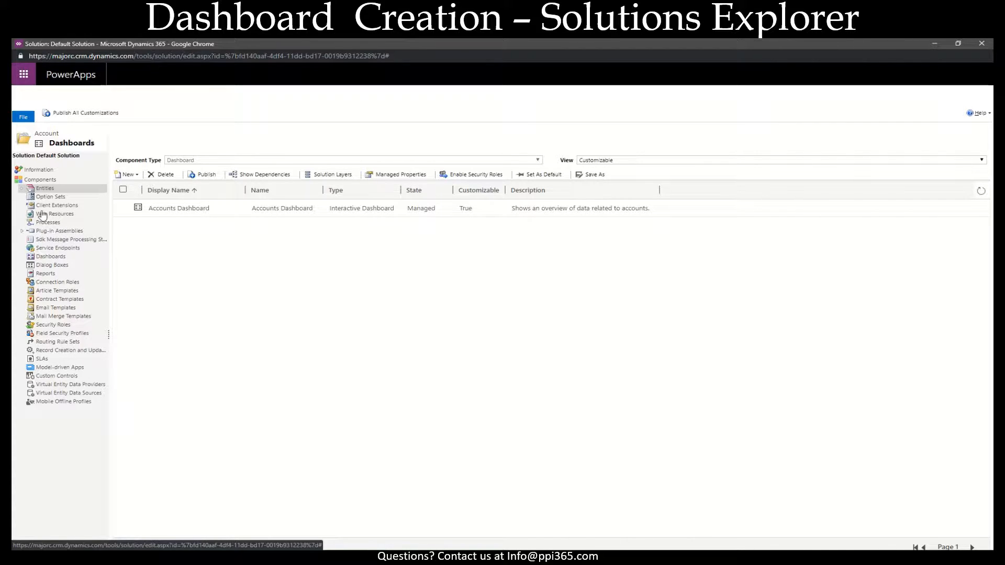
Create an interactive experience dashboard from the solution's Dashboards component with the single-stream 5-Column Overview Dashboard - II layout, and maximize its editor.
{"action": "left_click", "coordinate": [50, 256]}
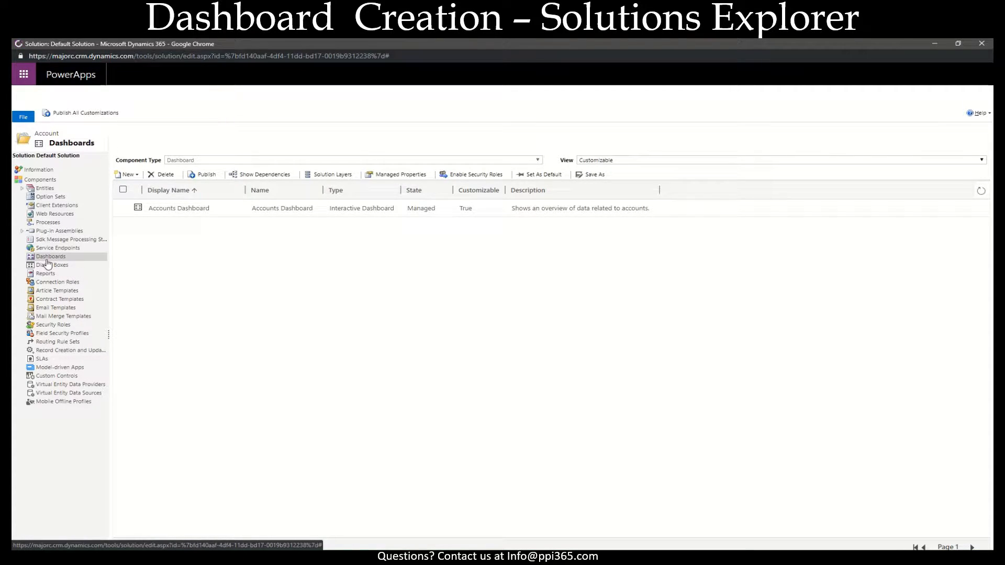
{"action": "left_click", "coordinate": [131, 175]}
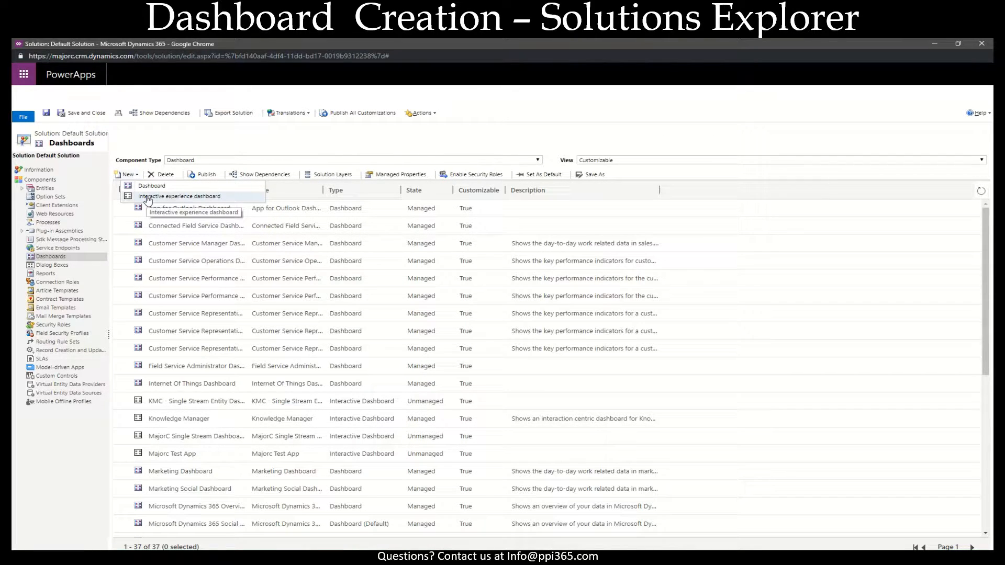
{"action": "left_click", "coordinate": [147, 196]}
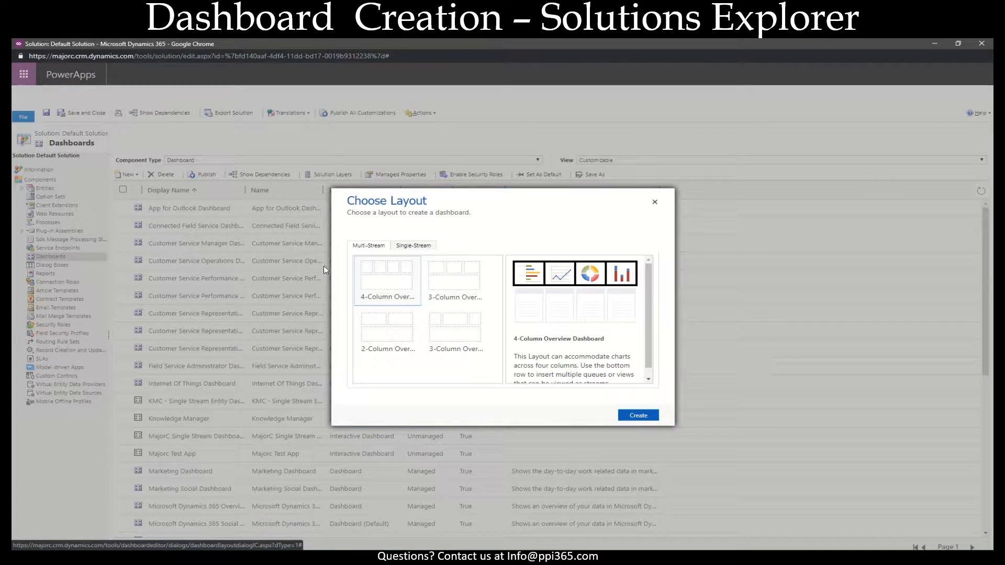
{"action": "left_click", "coordinate": [411, 248]}
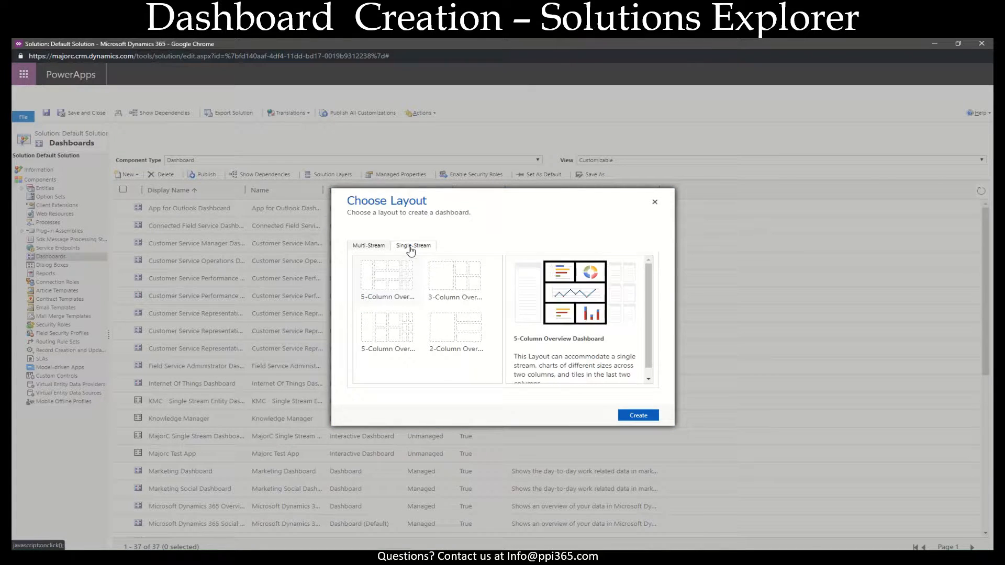
{"action": "left_click", "coordinate": [385, 331]}
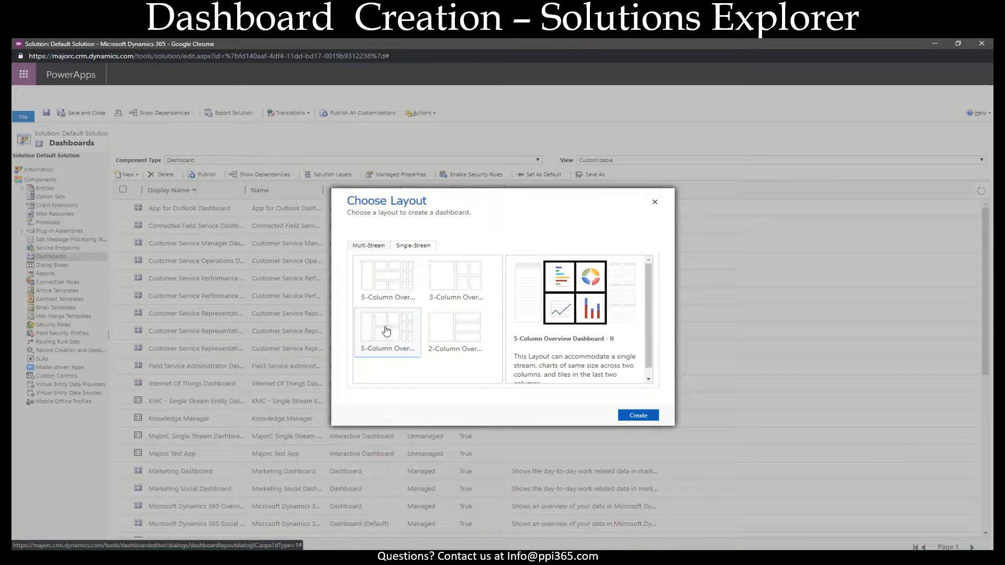
{"action": "left_click", "coordinate": [637, 416]}
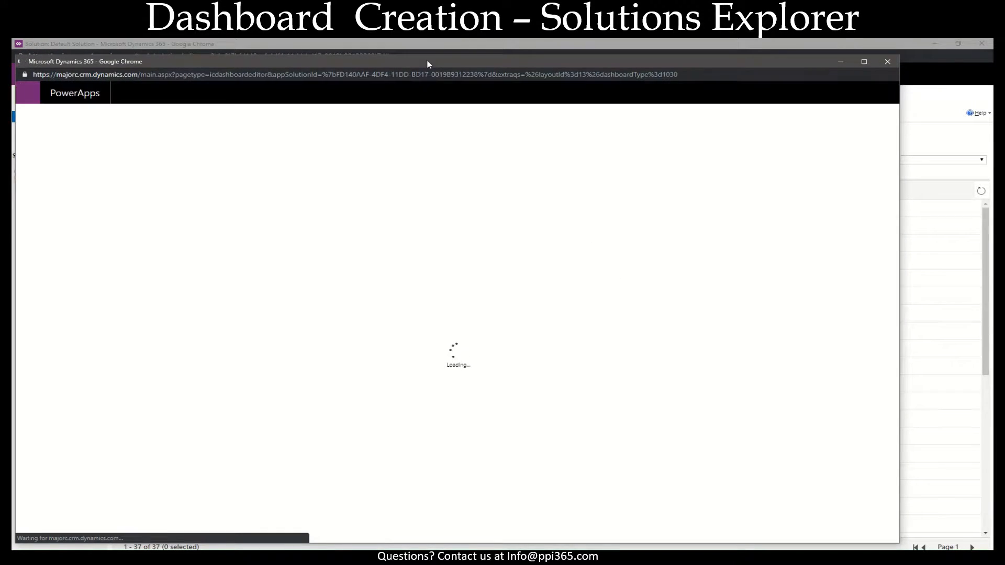
{"action": "left_click", "coordinate": [863, 62]}
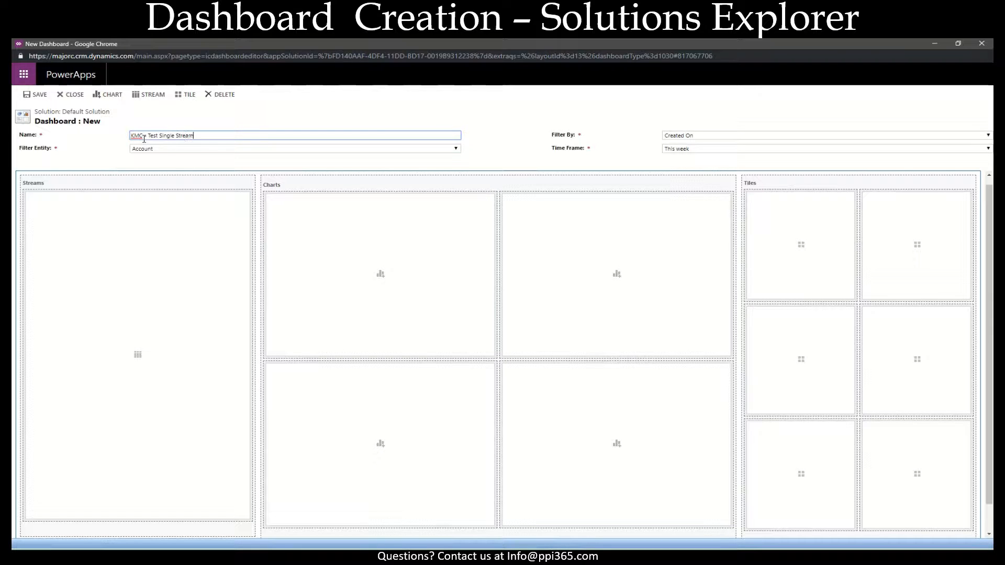
Set the new dashboard's filter entity to Lead.
{"action": "left_click", "coordinate": [157, 151]}
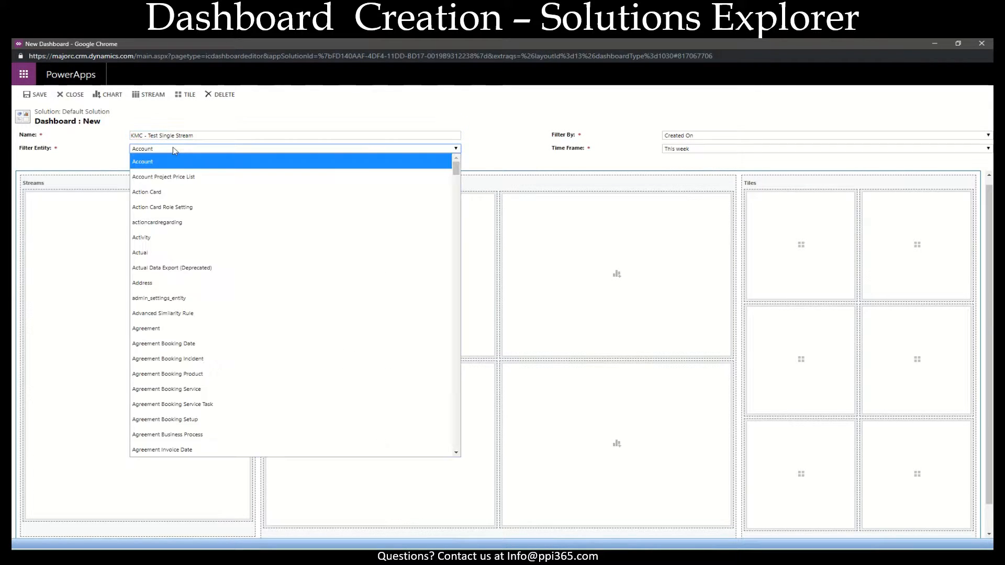
{"action": "scroll", "coordinate": [228, 274], "scroll_direction": "down", "scroll_amount": 10}
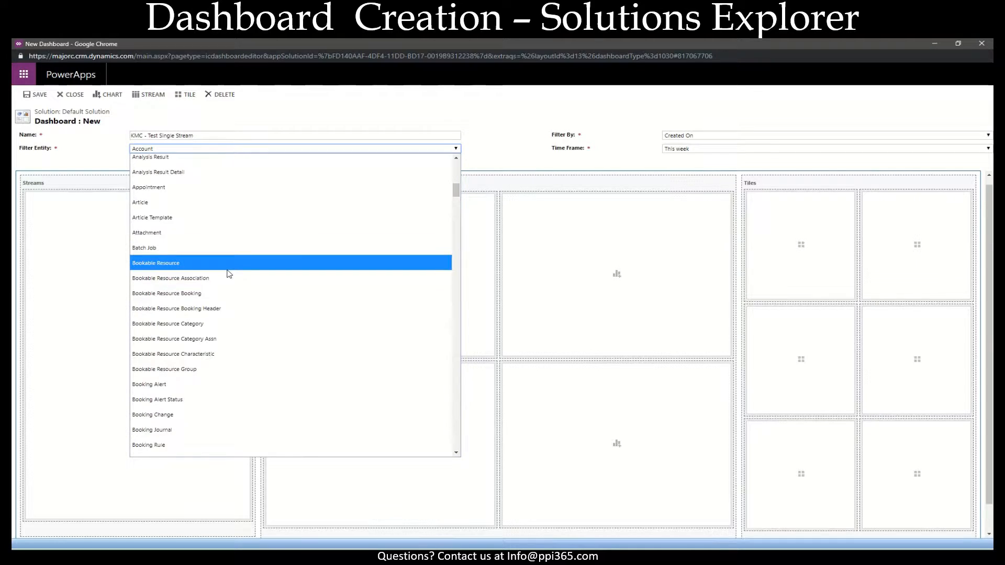
{"action": "scroll", "coordinate": [229, 274], "scroll_direction": "down", "scroll_amount": 4}
{"action": "key", "text": "l"}
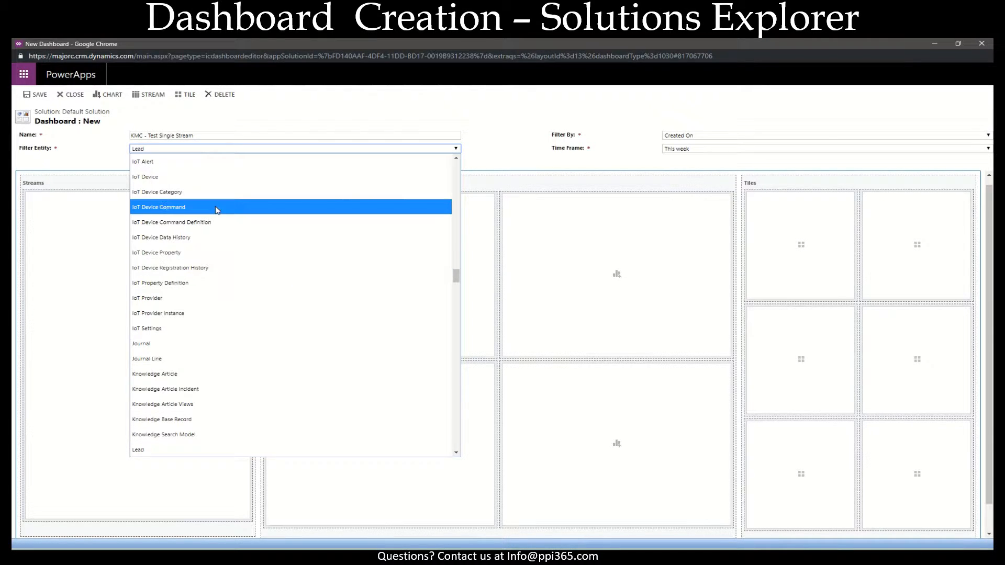
{"action": "scroll", "coordinate": [225, 212], "scroll_direction": "up", "scroll_amount": 5}
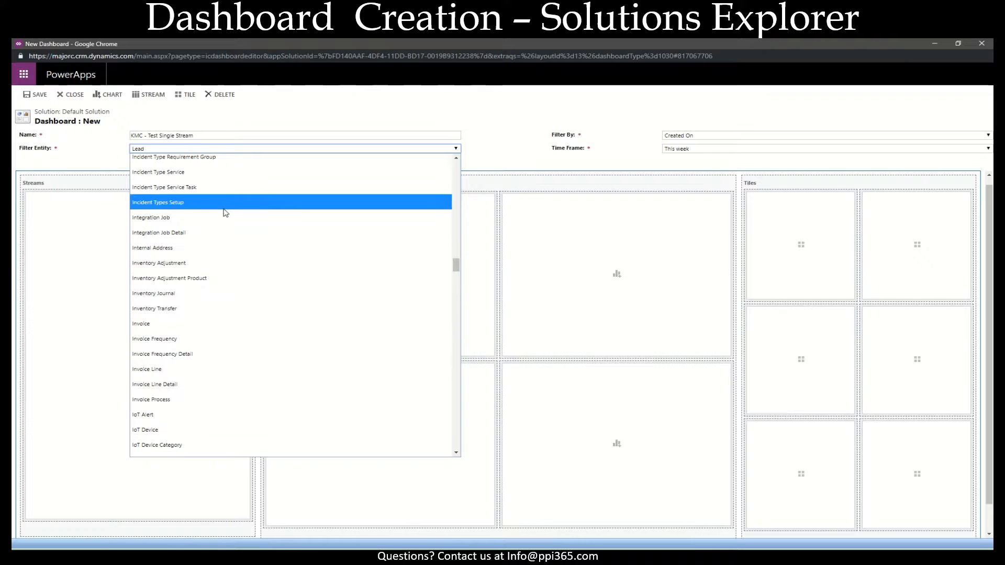
{"action": "left_click", "coordinate": [663, 265]}
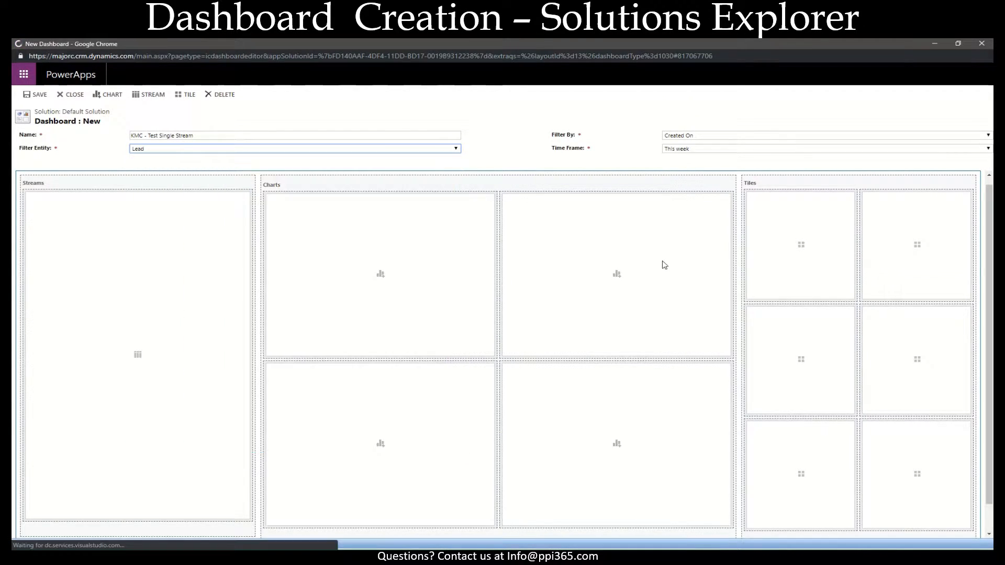
Filter the dashboard by Created On with the time frame This quarter.
{"action": "left_click", "coordinate": [706, 137]}
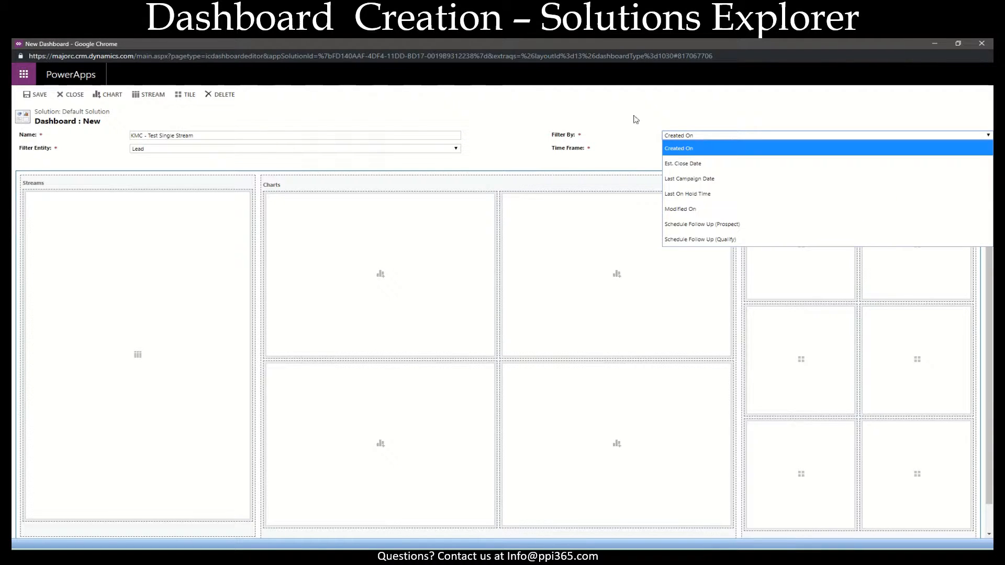
{"action": "left_click", "coordinate": [703, 145]}
{"action": "left_click", "coordinate": [694, 150]}
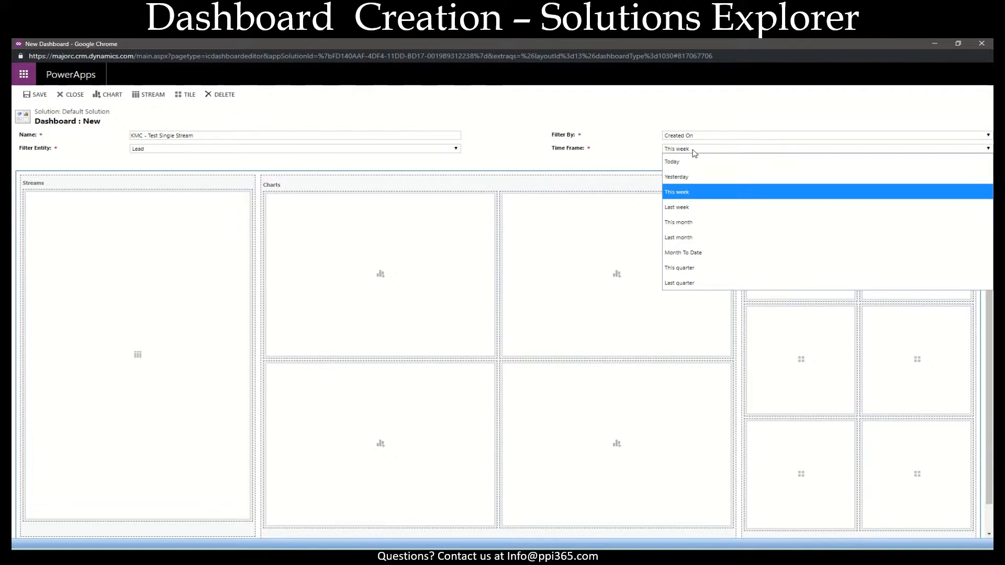
{"action": "left_click", "coordinate": [705, 269]}
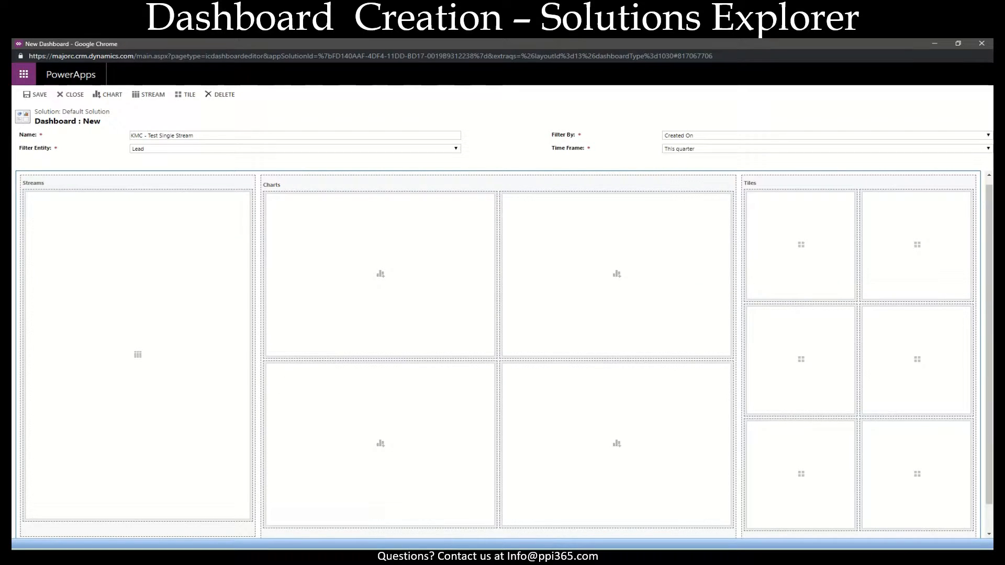
Add a stream of Lead records using the All Leads view to the Streams section.
{"action": "left_click", "coordinate": [142, 357]}
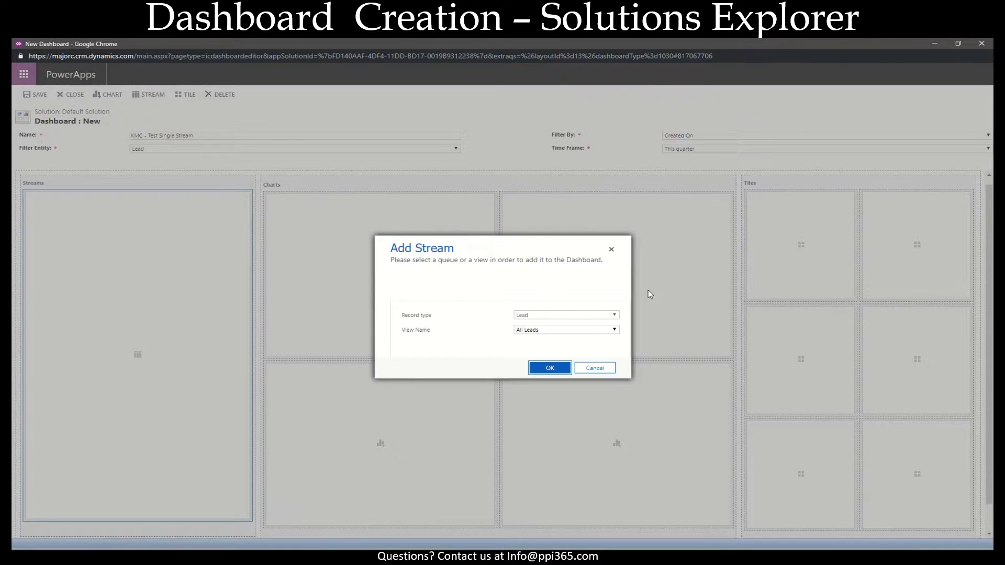
{"action": "left_click", "coordinate": [542, 331]}
{"action": "left_click", "coordinate": [465, 343]}
{"action": "left_click", "coordinate": [522, 331]}
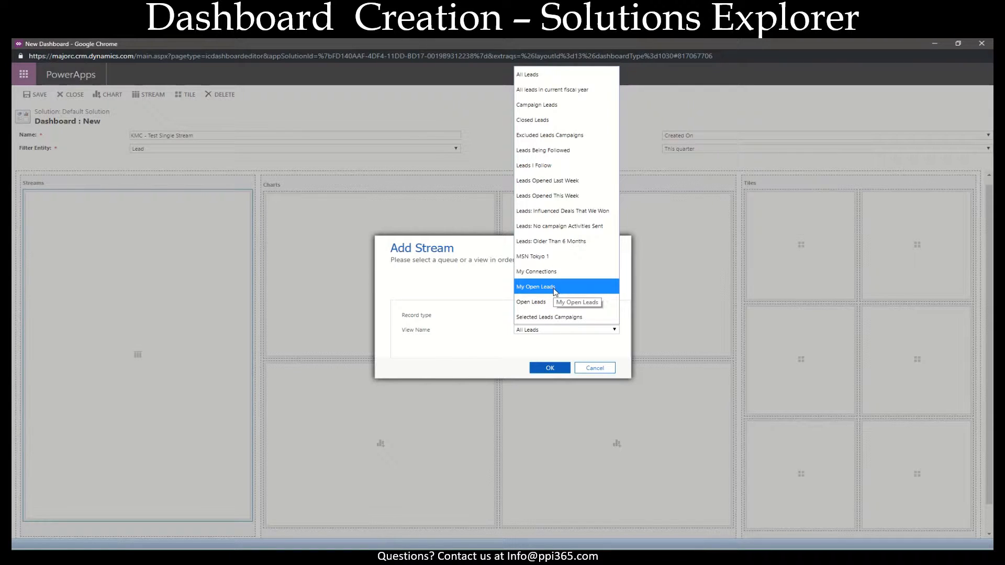
{"action": "left_click", "coordinate": [532, 78]}
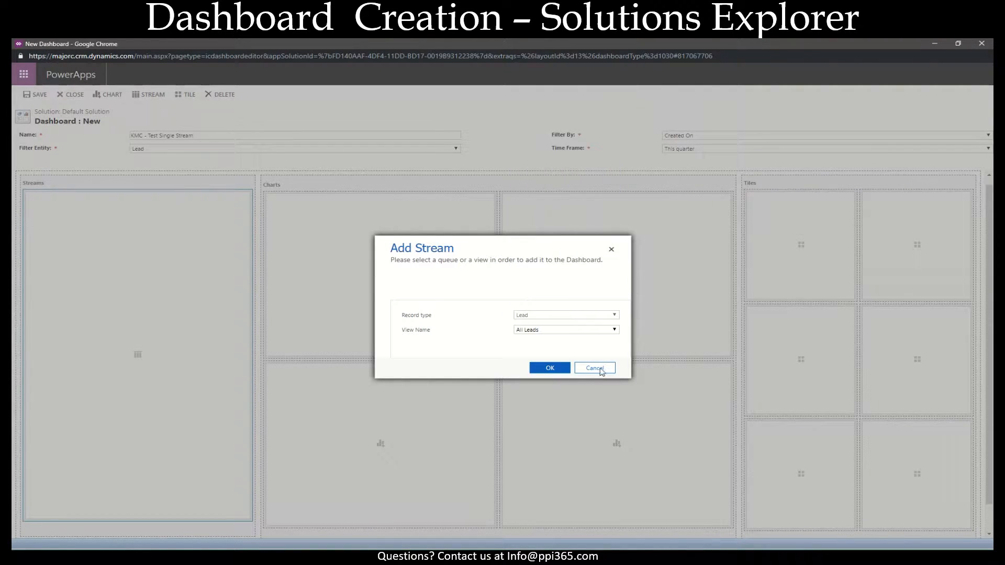
{"action": "left_click", "coordinate": [547, 366]}
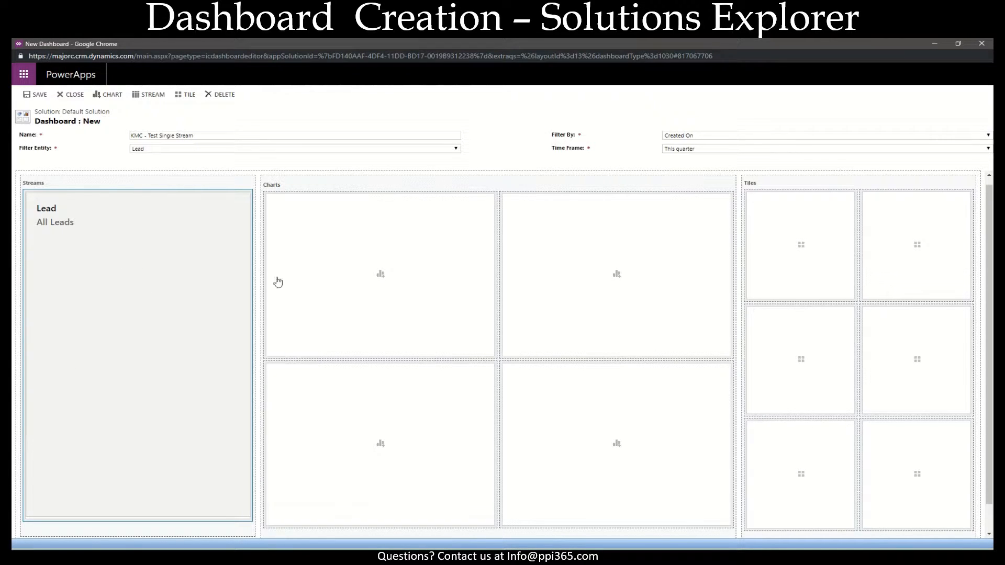
Add the Leads by Rating chart to the upper-left chart slot and Leads by Source (DOUGHNUT) to the upper-right one.
{"action": "left_click", "coordinate": [380, 275]}
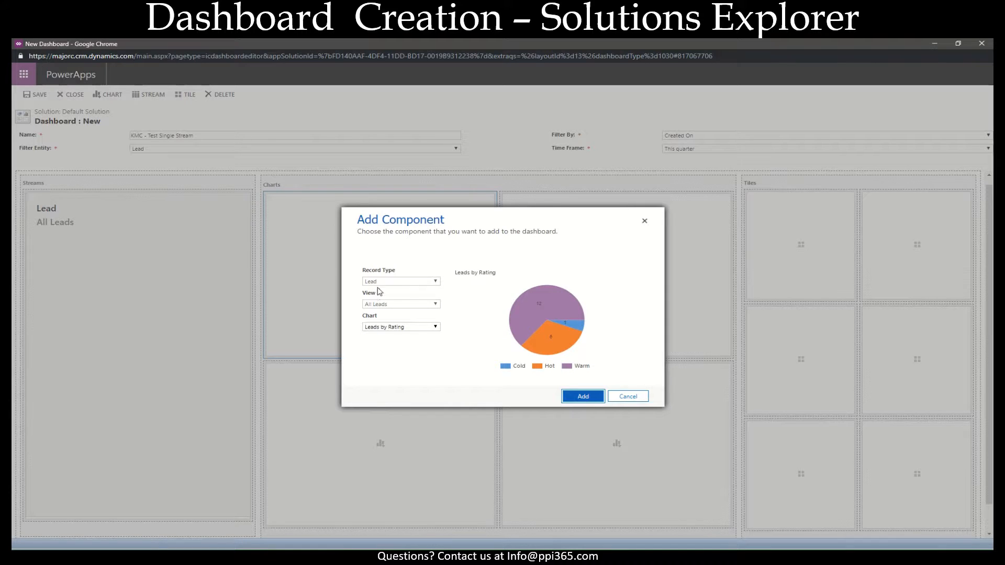
{"action": "left_click", "coordinate": [585, 396]}
{"action": "left_click", "coordinate": [619, 281]}
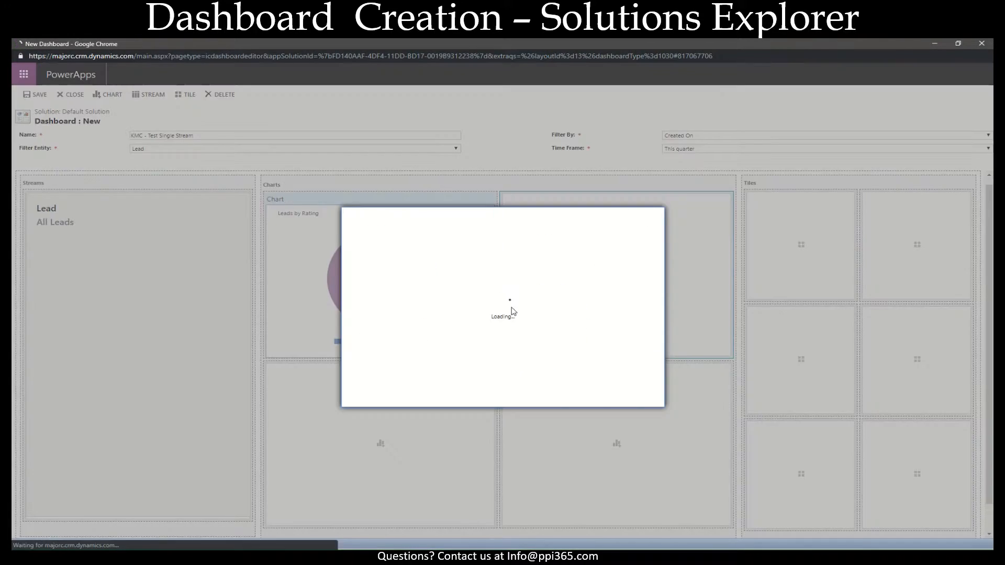
{"action": "left_click", "coordinate": [402, 326]}
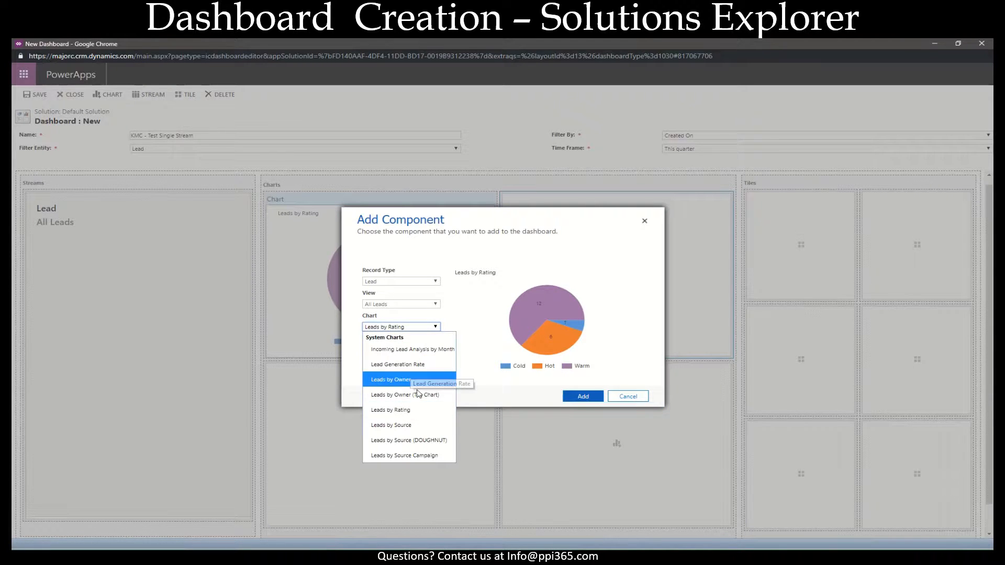
{"action": "left_click", "coordinate": [432, 441]}
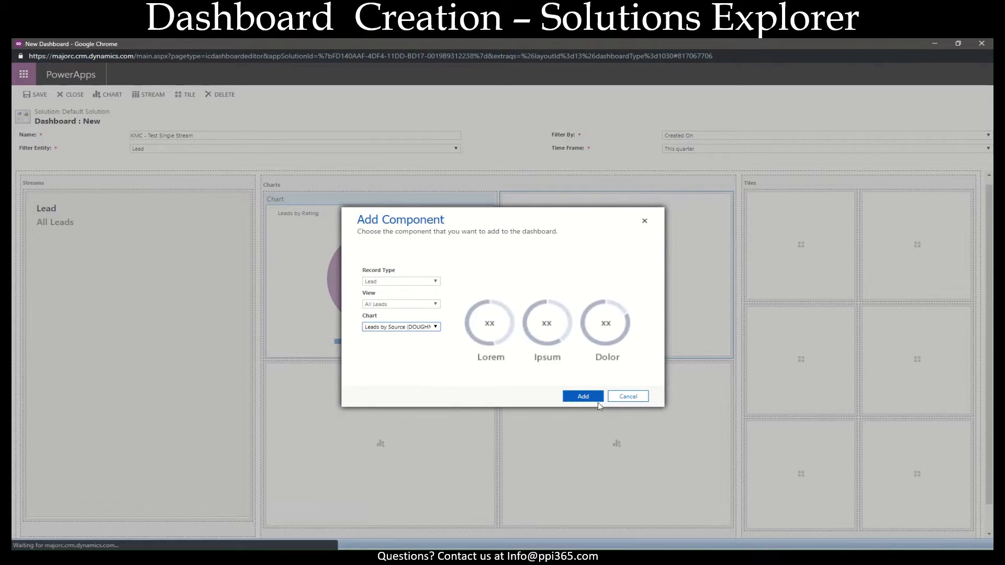
{"action": "left_click", "coordinate": [575, 398]}
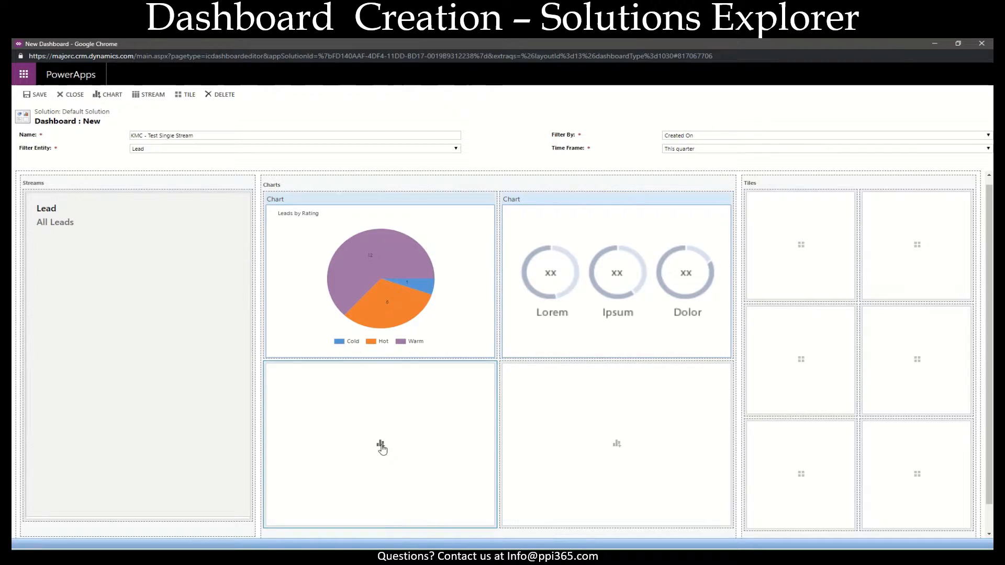
Add the Incoming Lead Analysis by Month chart to the lower-left chart slot.
{"action": "left_click", "coordinate": [382, 443]}
{"action": "left_click", "coordinate": [396, 327]}
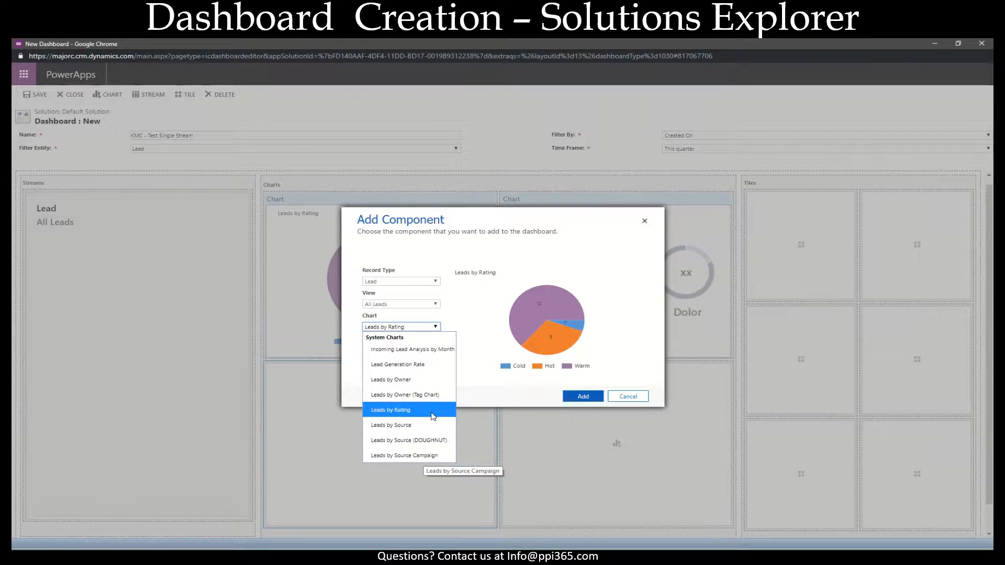
{"action": "left_click", "coordinate": [428, 349]}
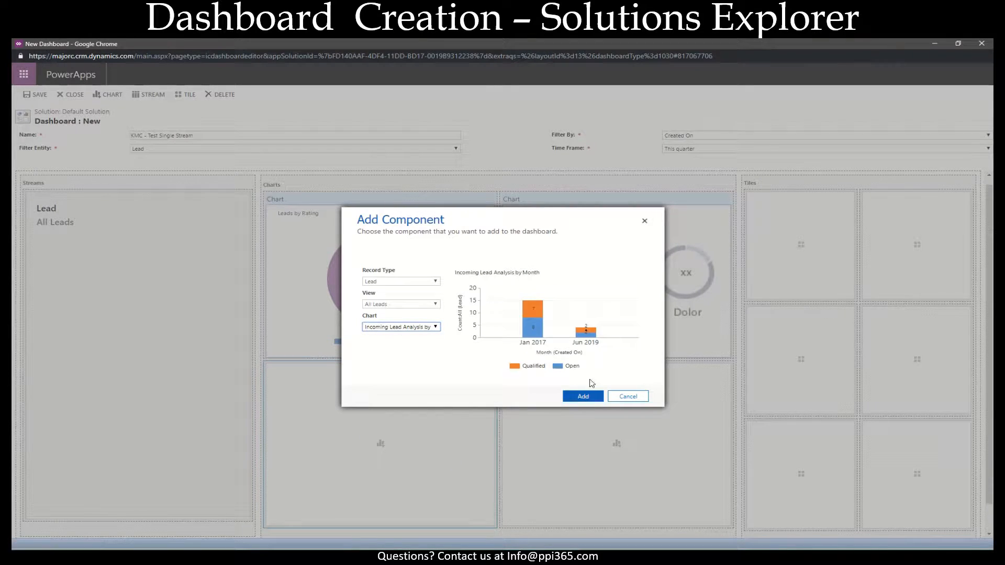
{"action": "left_click", "coordinate": [581, 397]}
Add the Leads by Owner chart to the lower-right chart slot.
{"action": "left_click", "coordinate": [622, 454]}
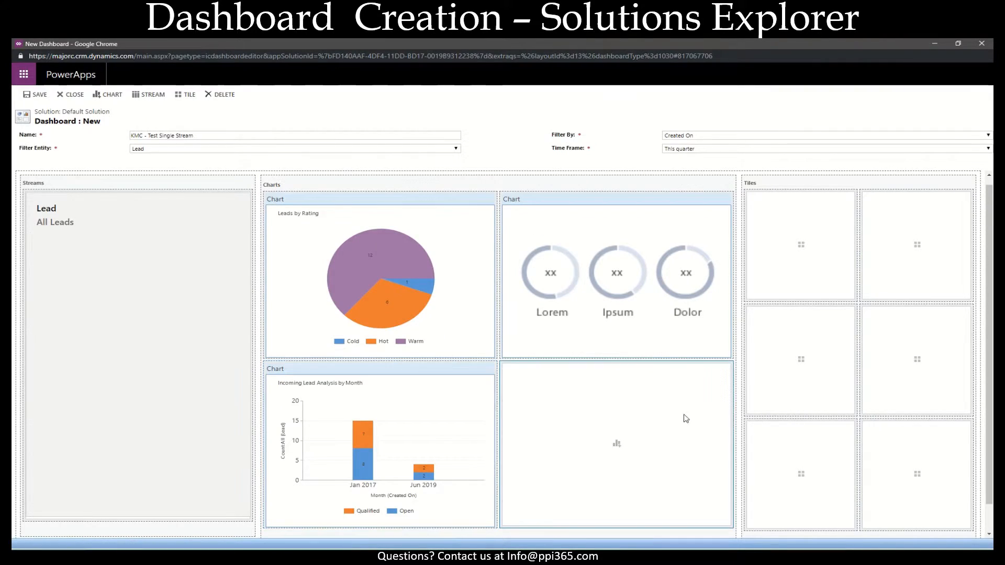
{"action": "double_click", "coordinate": [609, 450]}
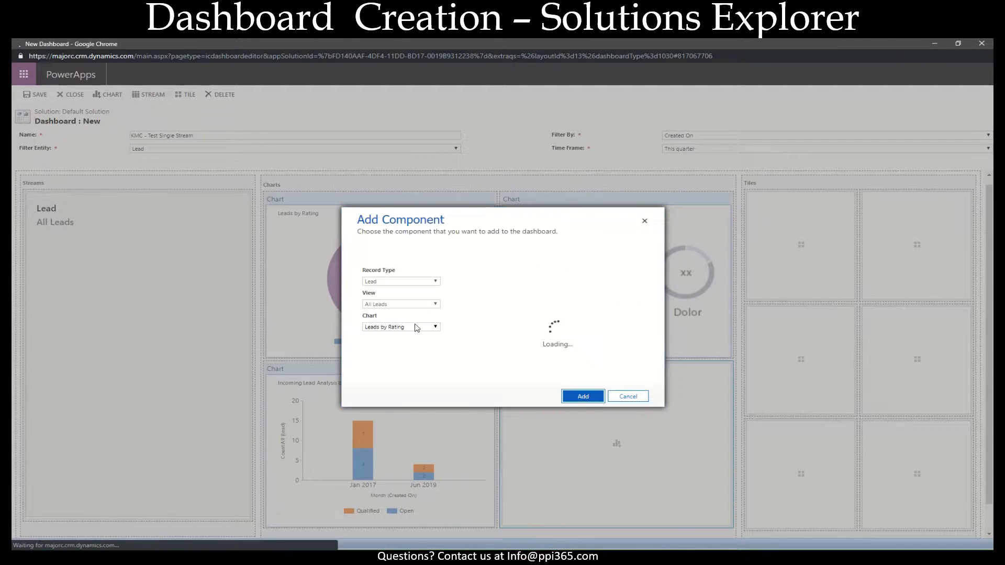
{"action": "left_click", "coordinate": [408, 327]}
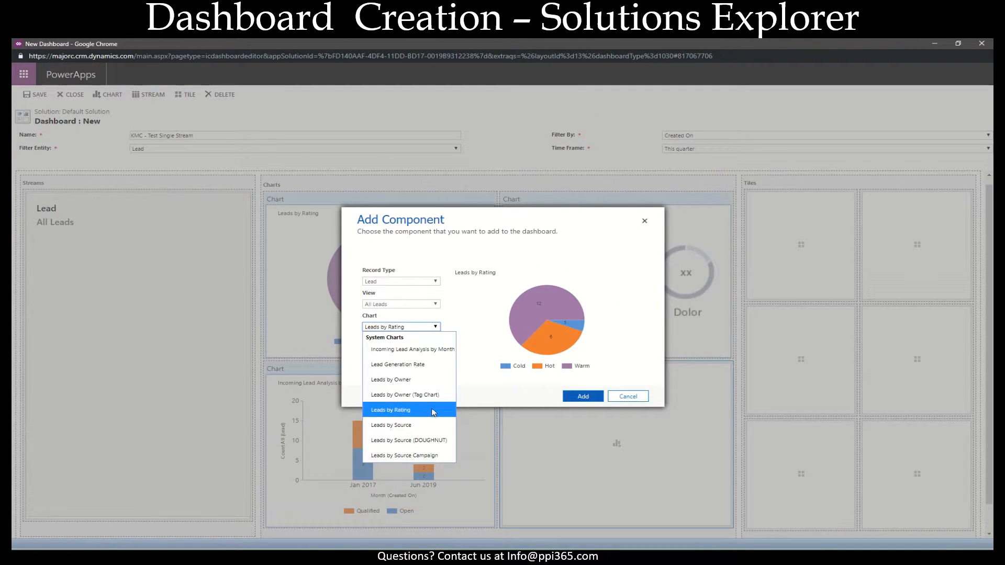
{"action": "left_click", "coordinate": [421, 380]}
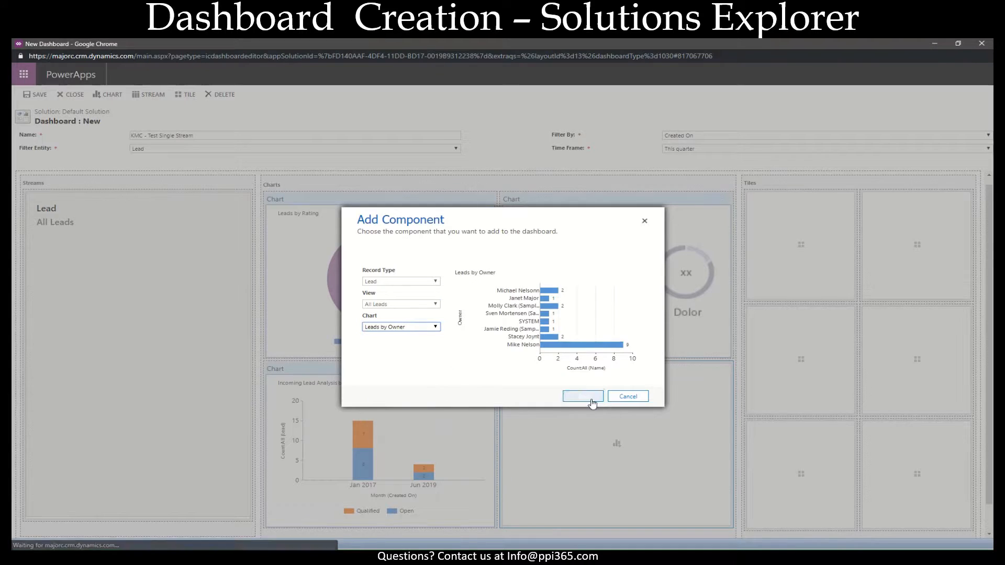
{"action": "left_click", "coordinate": [589, 397]}
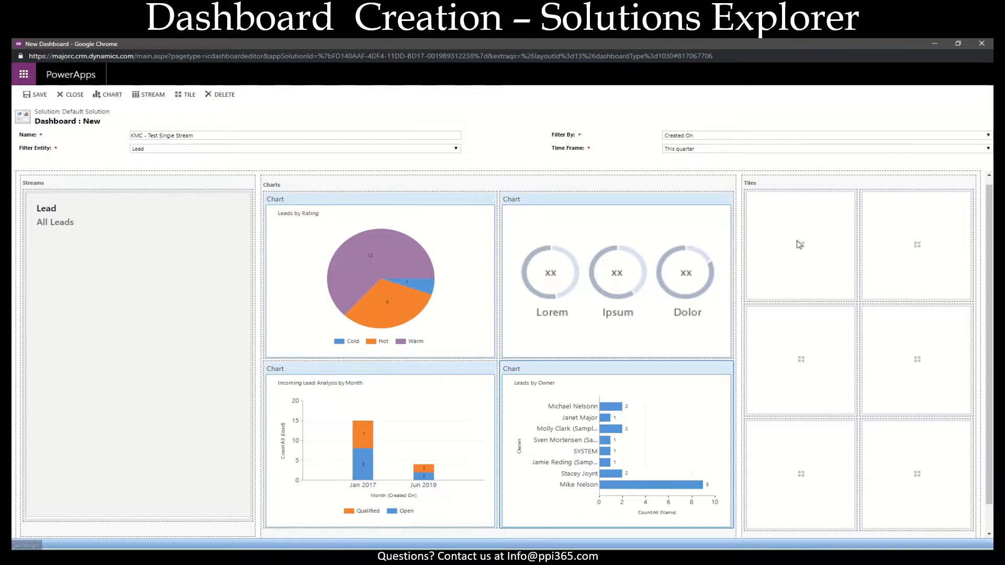
Add a view-based tile of Lead records using the My Open Leads view to the upper-left tile slot.
{"action": "left_click", "coordinate": [832, 257]}
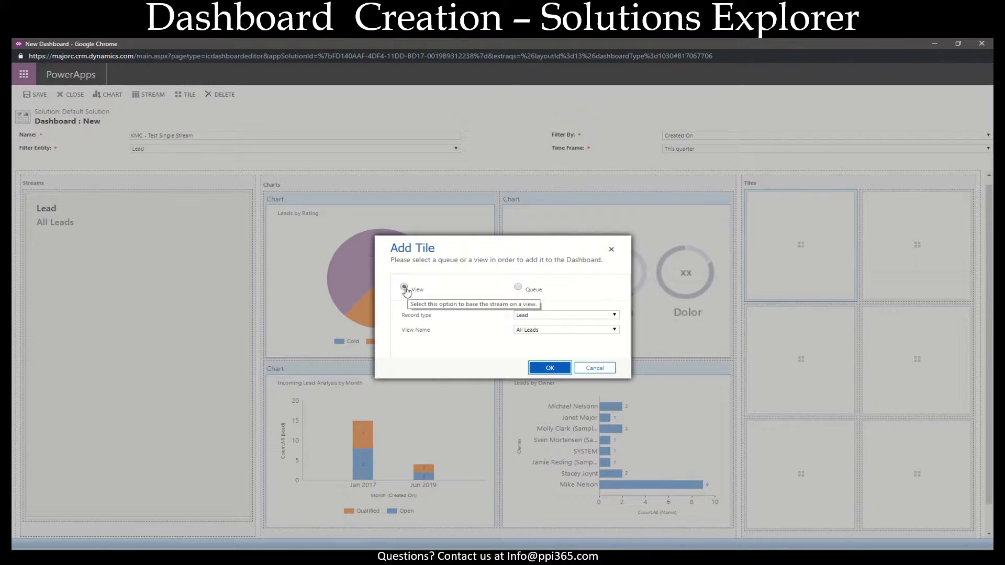
{"action": "left_click", "coordinate": [518, 288]}
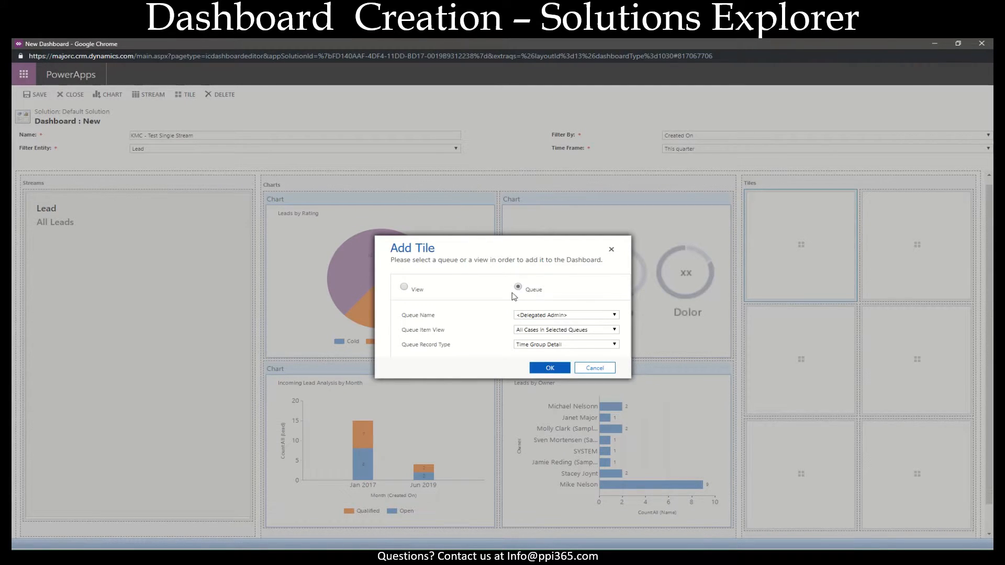
{"action": "left_click", "coordinate": [419, 288]}
{"action": "left_click", "coordinate": [532, 317]}
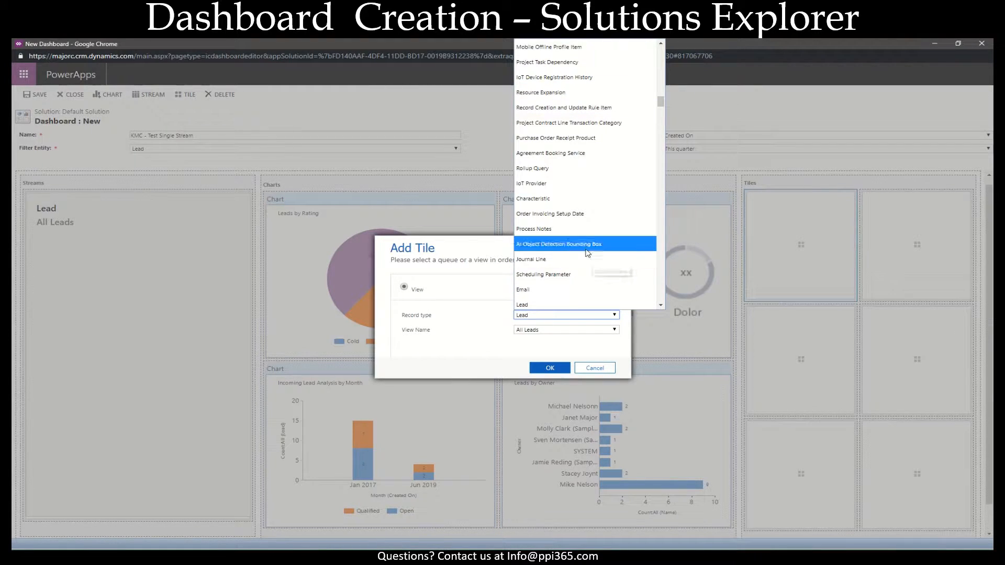
{"action": "left_click", "coordinate": [437, 343]}
{"action": "left_click", "coordinate": [545, 331]}
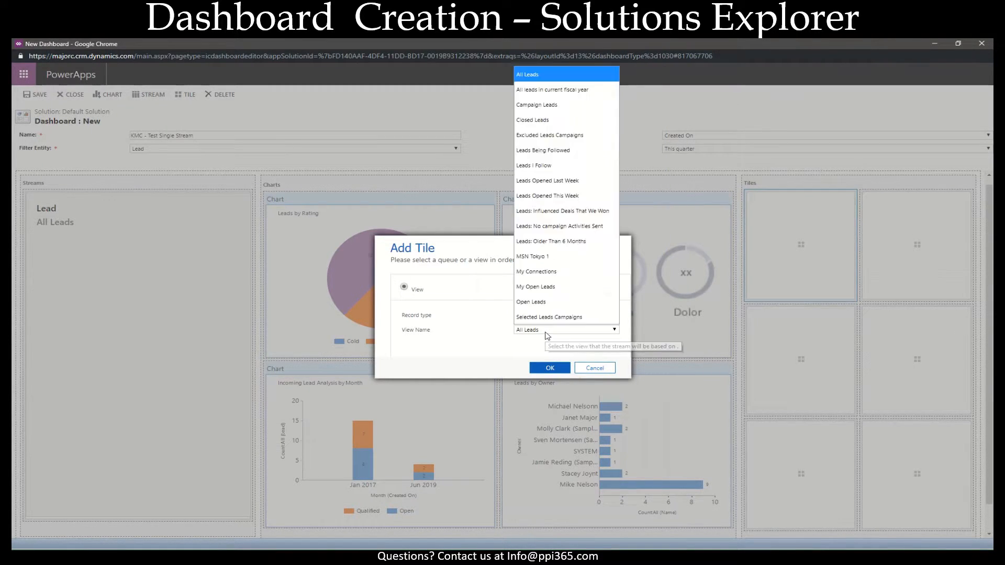
{"action": "left_click", "coordinate": [545, 287]}
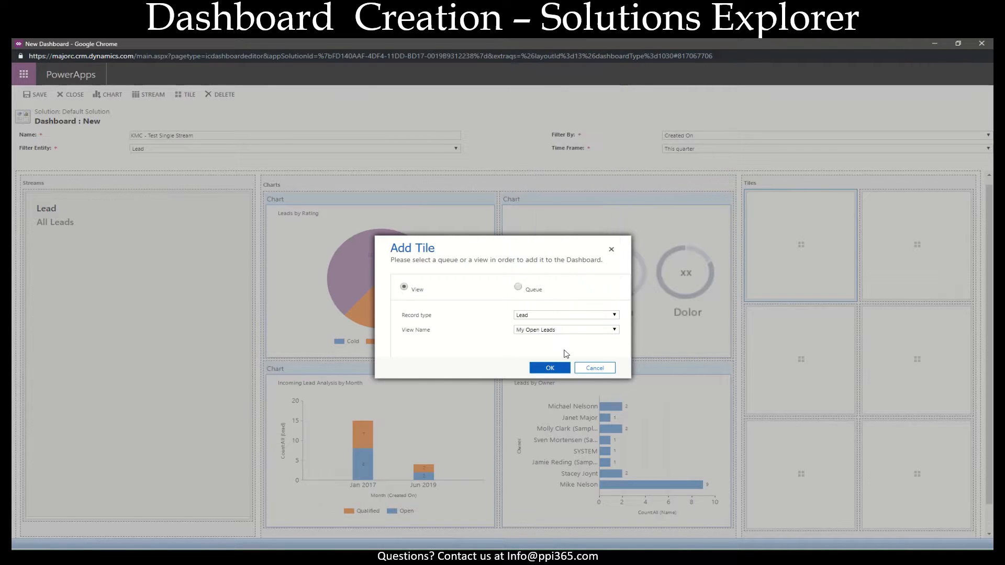
{"action": "left_click", "coordinate": [554, 369]}
Add a Lead tile using the Leads Being Followed view to the upper-right tile slot.
{"action": "left_click", "coordinate": [915, 246]}
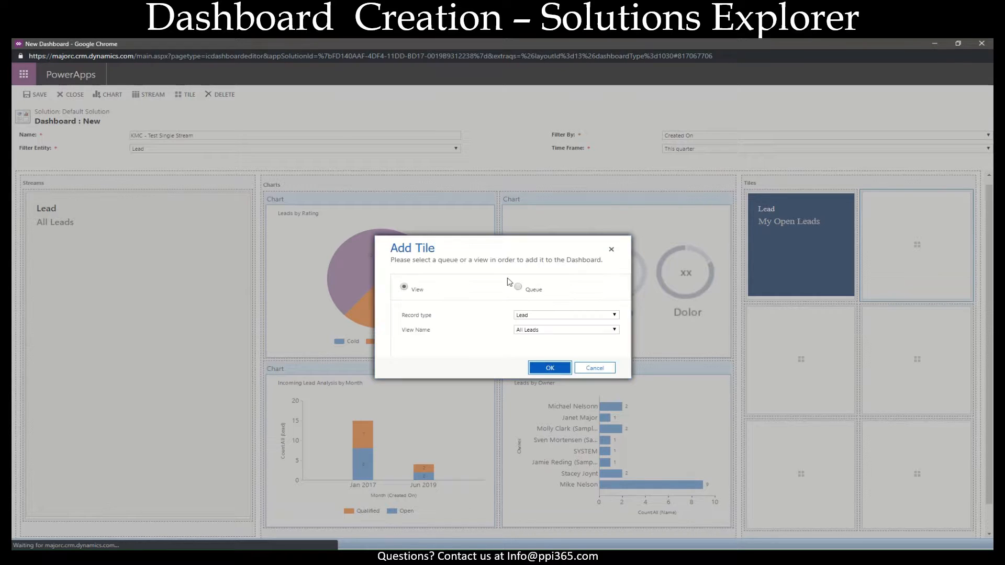
{"action": "left_click", "coordinate": [544, 330]}
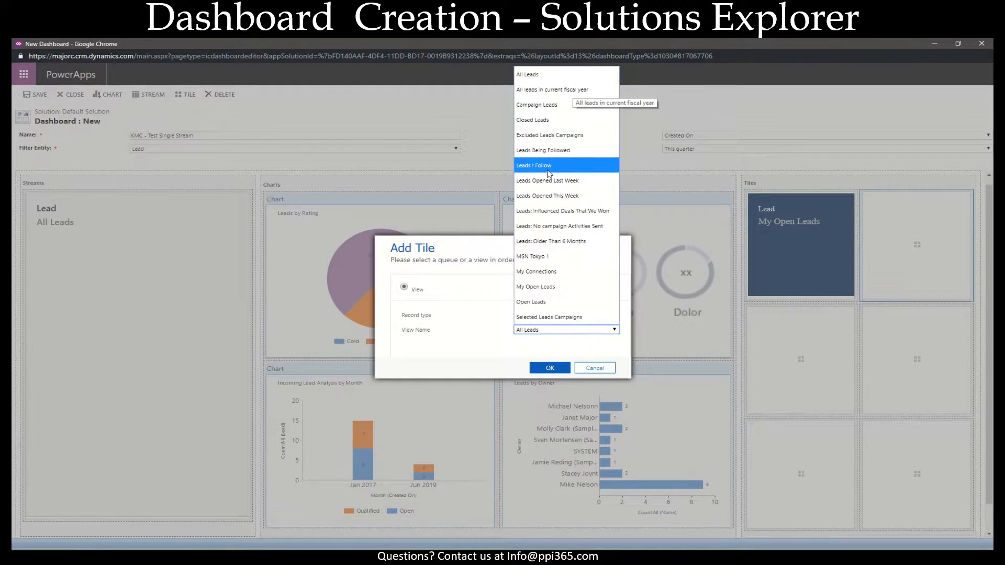
{"action": "left_click", "coordinate": [544, 150]}
{"action": "left_click", "coordinate": [549, 368]}
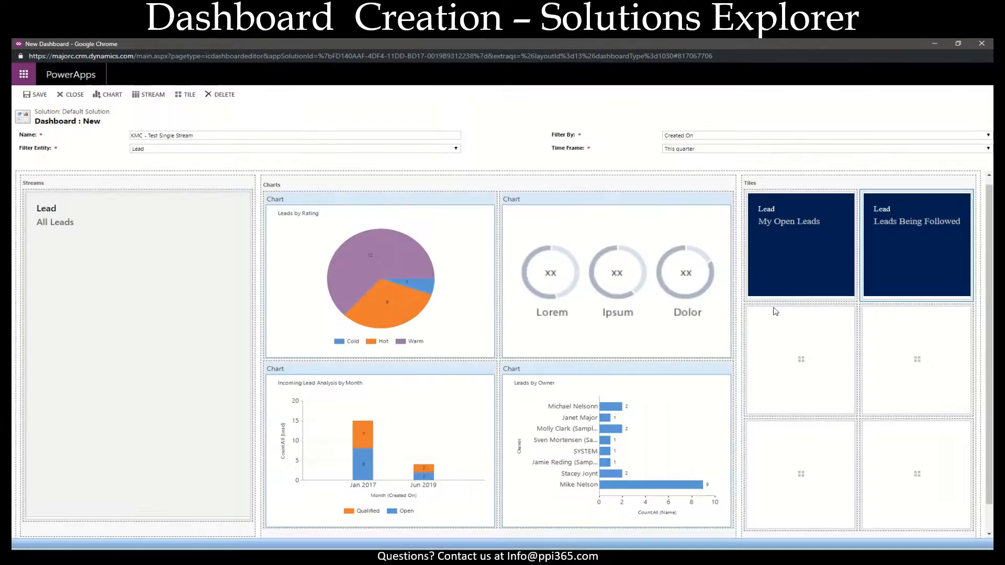
Add a tile of Opportunity records using the My Open Opportunities view to the middle-left tile slot.
{"action": "double_click", "coordinate": [804, 360]}
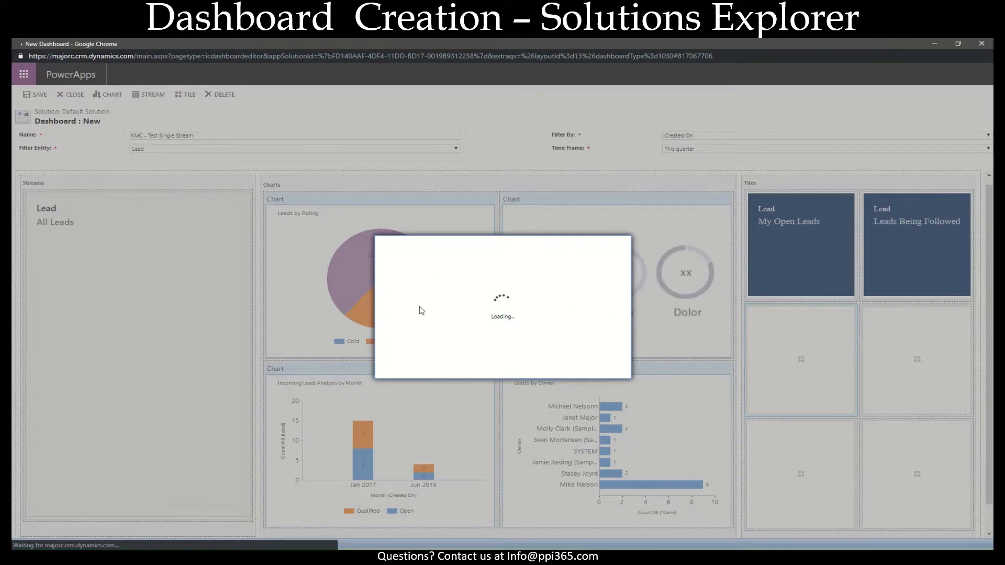
{"action": "left_click", "coordinate": [535, 315]}
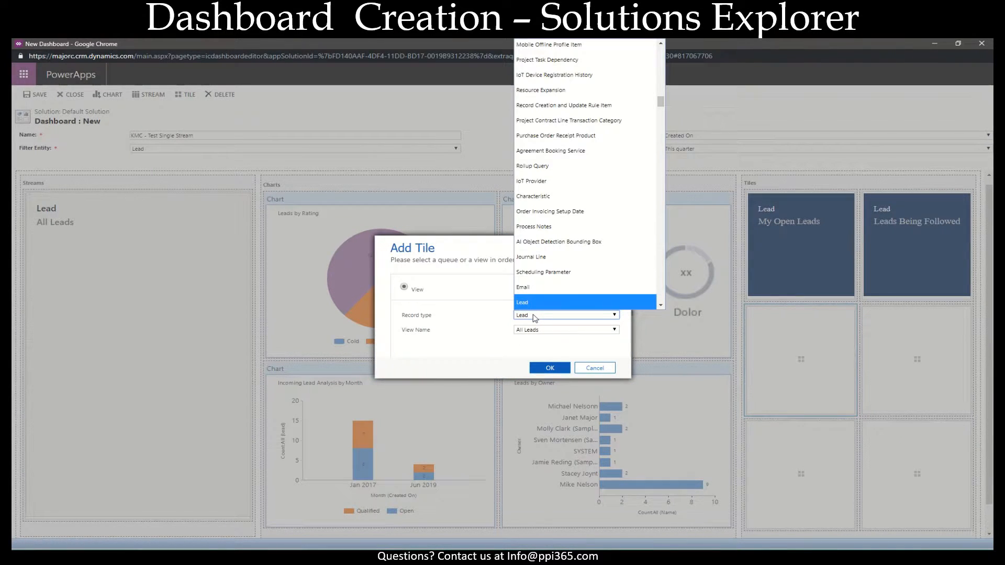
{"action": "key", "text": "Down"}
{"action": "key", "text": "Down"}
{"action": "key", "text": "Down"}
{"action": "key", "text": "Down"}
{"action": "key", "text": "Down"}
{"action": "key", "text": "Down"}
{"action": "scroll", "coordinate": [569, 260], "scroll_direction": "down", "scroll_amount": 2}
{"action": "key", "text": "o"}
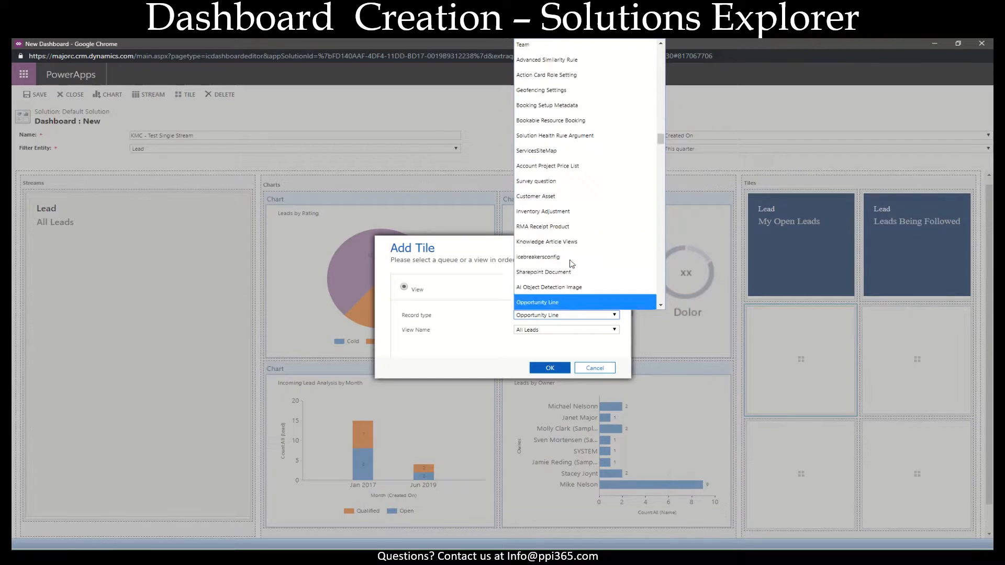
{"action": "key", "text": "o"}
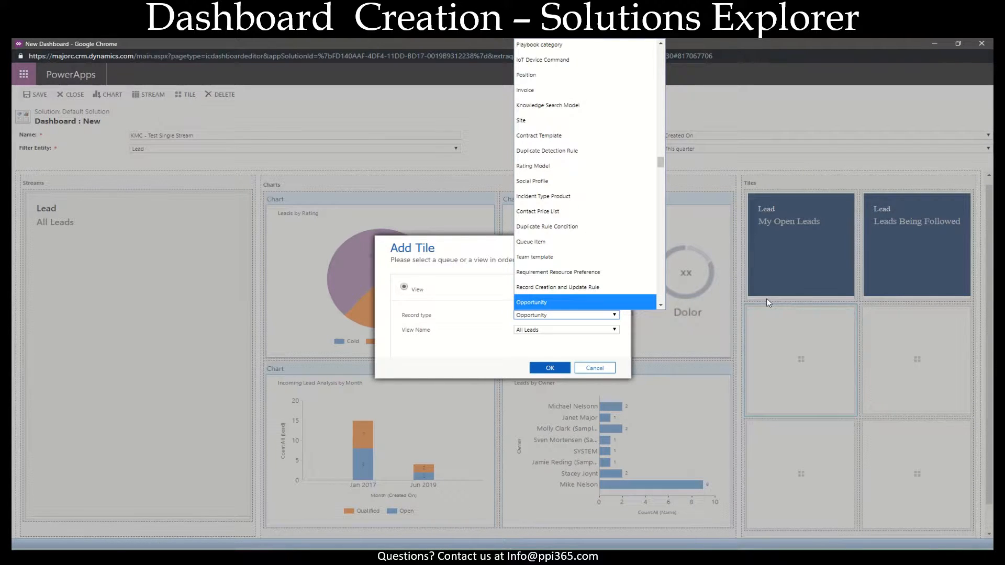
{"action": "key", "text": "Return"}
{"action": "left_click", "coordinate": [547, 329]}
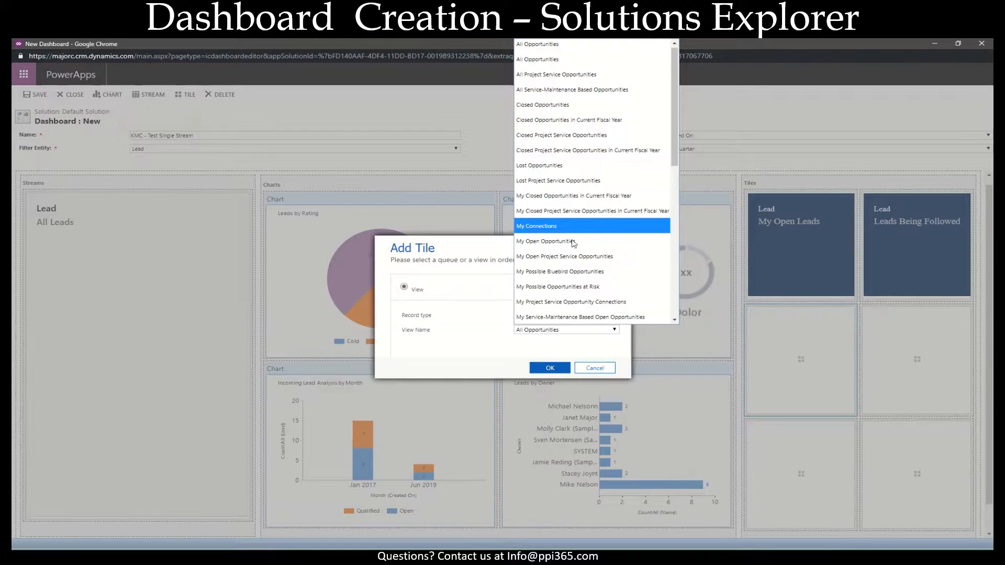
{"action": "left_click", "coordinate": [573, 241]}
{"action": "left_click", "coordinate": [550, 368]}
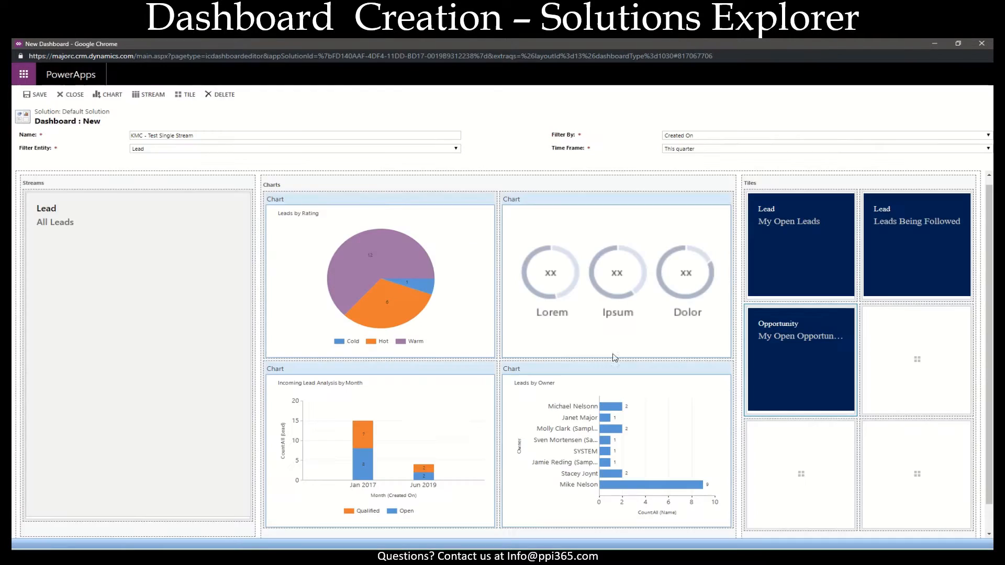
Add an Opportunity tile using the All Opportunities view to the middle-right tile slot.
{"action": "left_click", "coordinate": [917, 358]}
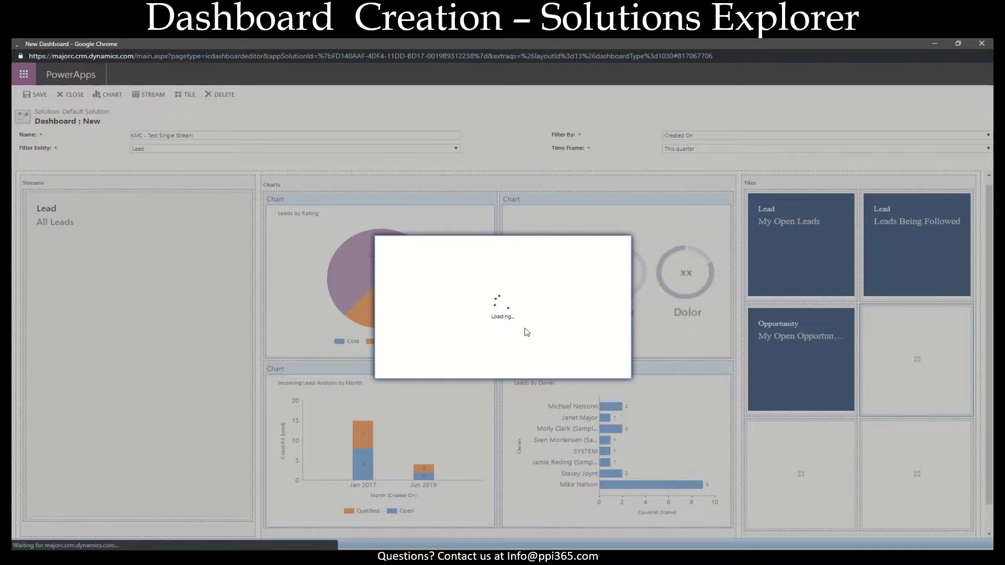
{"action": "left_click", "coordinate": [524, 315]}
{"action": "key", "text": "o"}
{"action": "key", "text": "o"}
{"action": "key", "text": "o"}
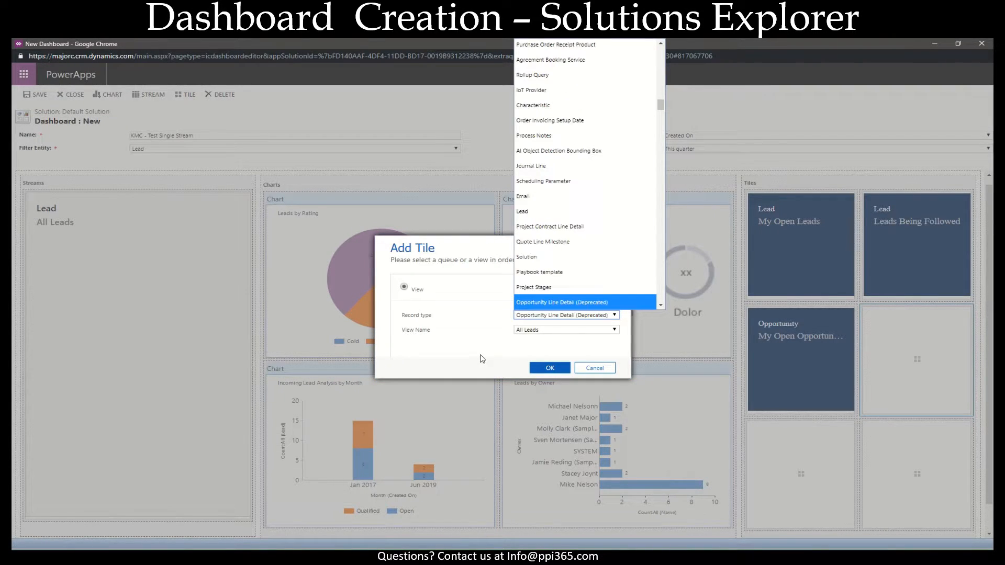
{"action": "left_click", "coordinate": [485, 351]}
{"action": "left_click", "coordinate": [548, 331]}
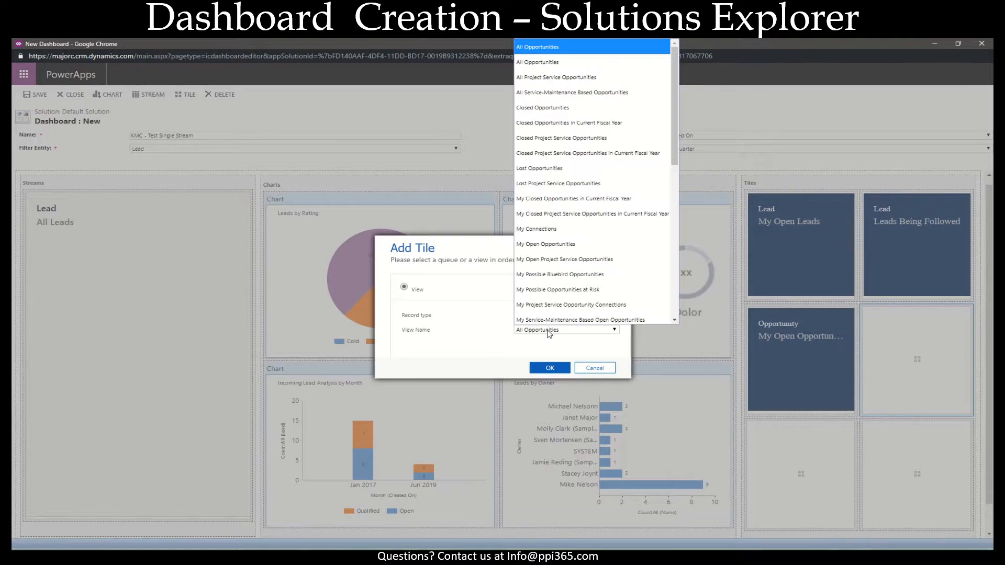
{"action": "left_click", "coordinate": [462, 351]}
{"action": "left_click", "coordinate": [548, 369]}
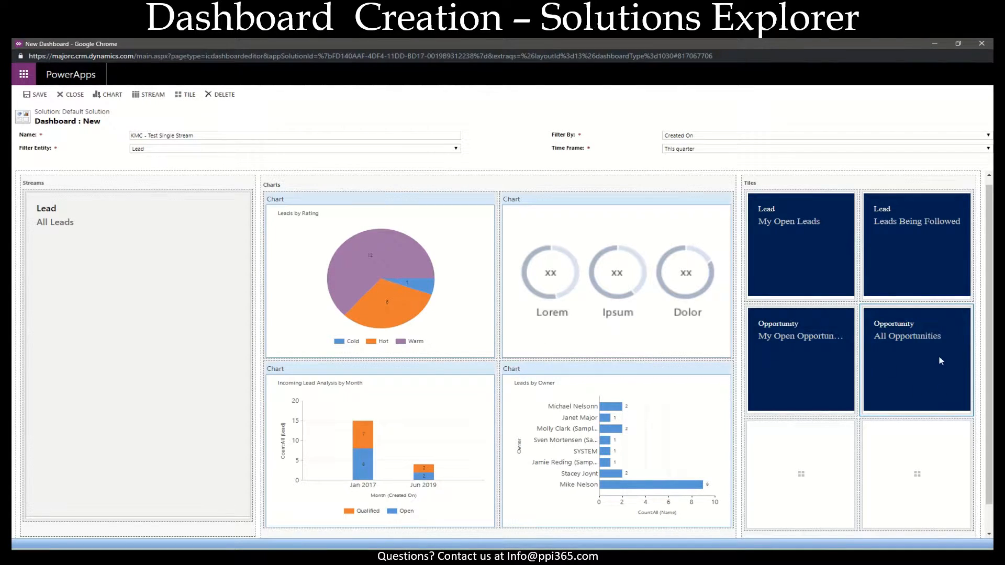
Set the middle-right tile to Opportunity records with the Open Opportunities view.
{"action": "double_click", "coordinate": [925, 339]}
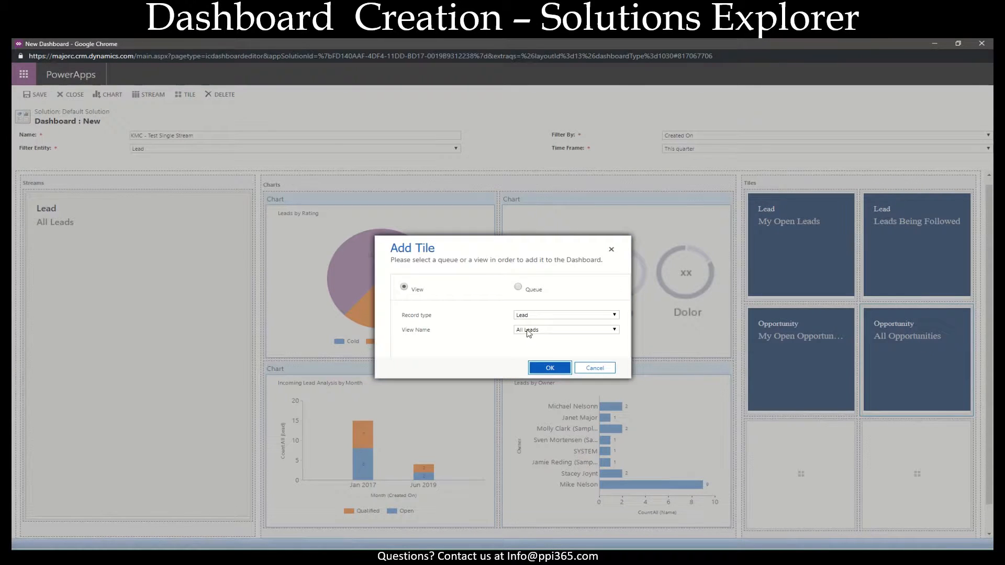
{"action": "left_click", "coordinate": [527, 332]}
{"action": "left_click", "coordinate": [480, 336]}
{"action": "left_click", "coordinate": [546, 315]}
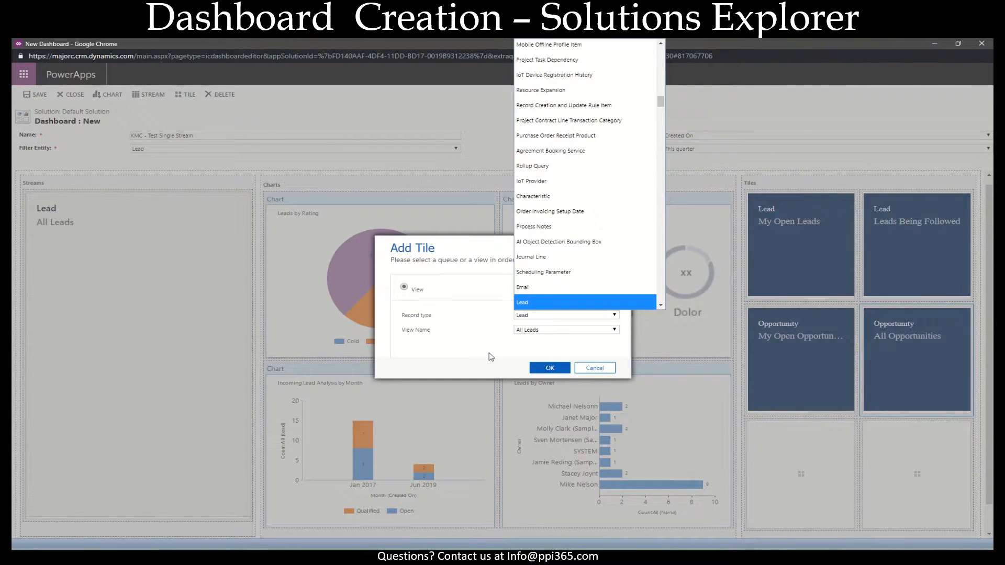
{"action": "key", "text": "o"}
{"action": "key", "text": "o"}
{"action": "left_click", "coordinate": [484, 345]}
{"action": "left_click", "coordinate": [536, 335]}
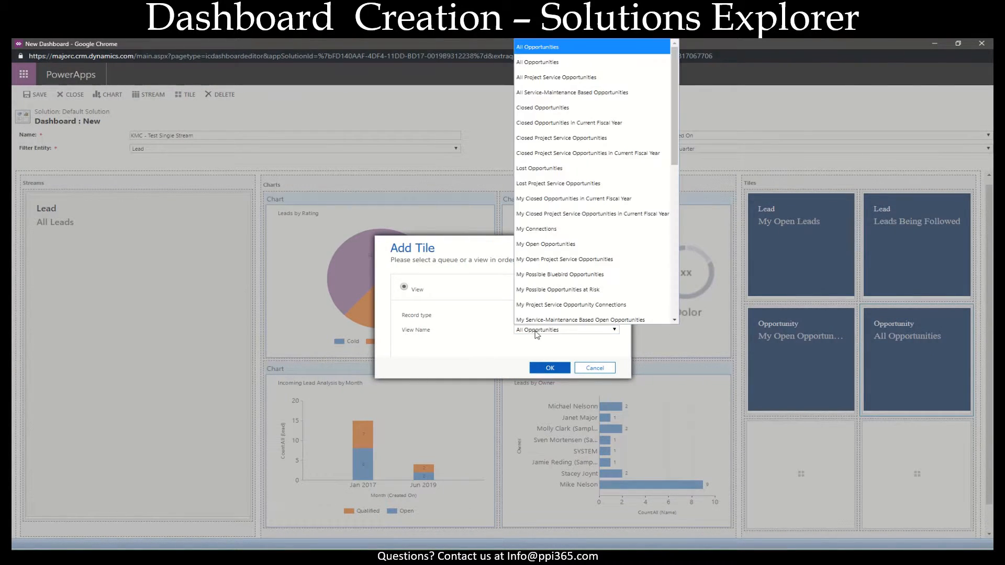
{"action": "scroll", "coordinate": [591, 254], "scroll_direction": "down", "scroll_amount": 3}
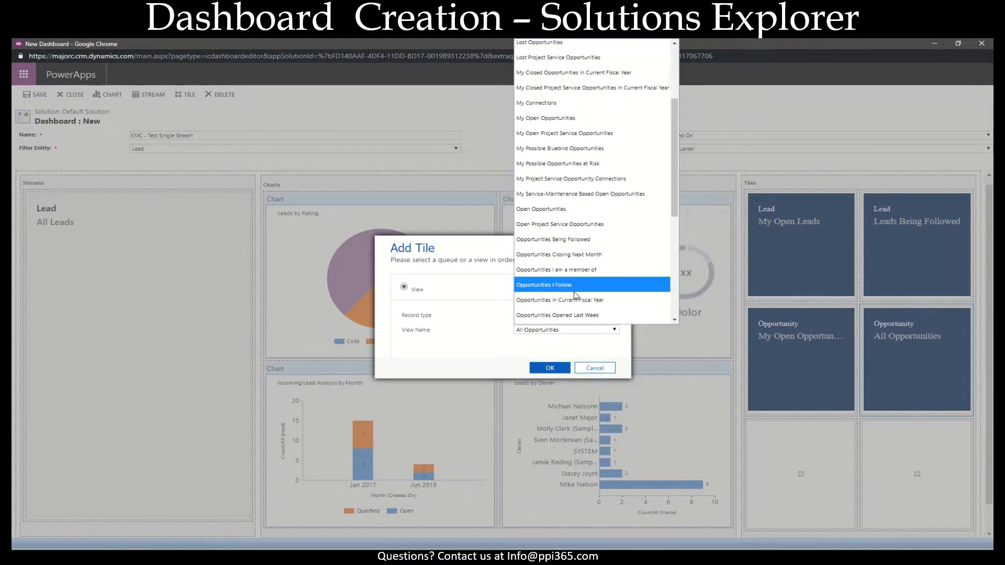
{"action": "left_click", "coordinate": [585, 209]}
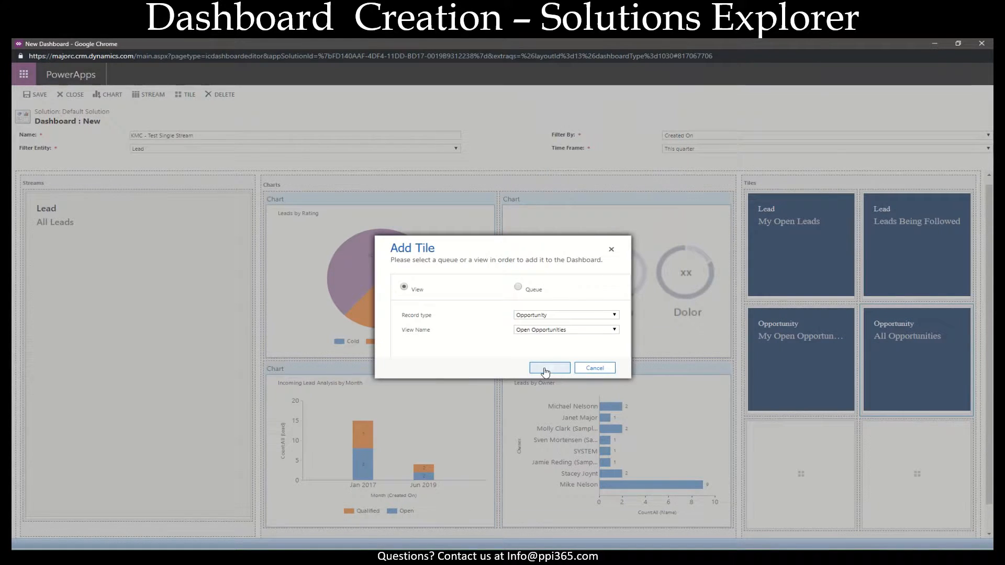
{"action": "left_click", "coordinate": [543, 368]}
Add a tile of Marketing List records using the Campaign Marketing Lists view to the lower-left tile slot.
{"action": "scroll", "coordinate": [825, 426], "scroll_direction": "down", "scroll_amount": 1}
{"action": "left_click", "coordinate": [800, 444]}
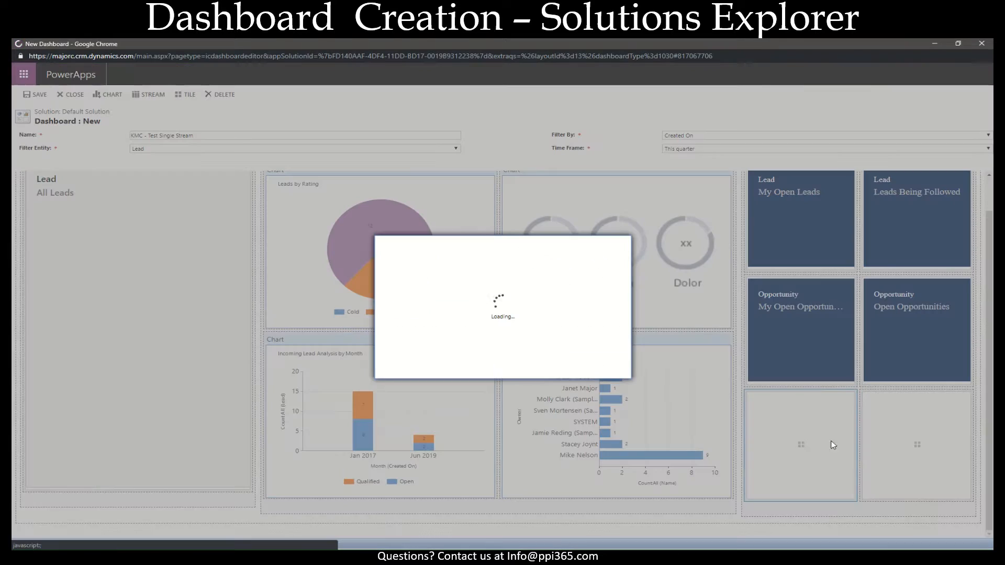
{"action": "left_click", "coordinate": [537, 315]}
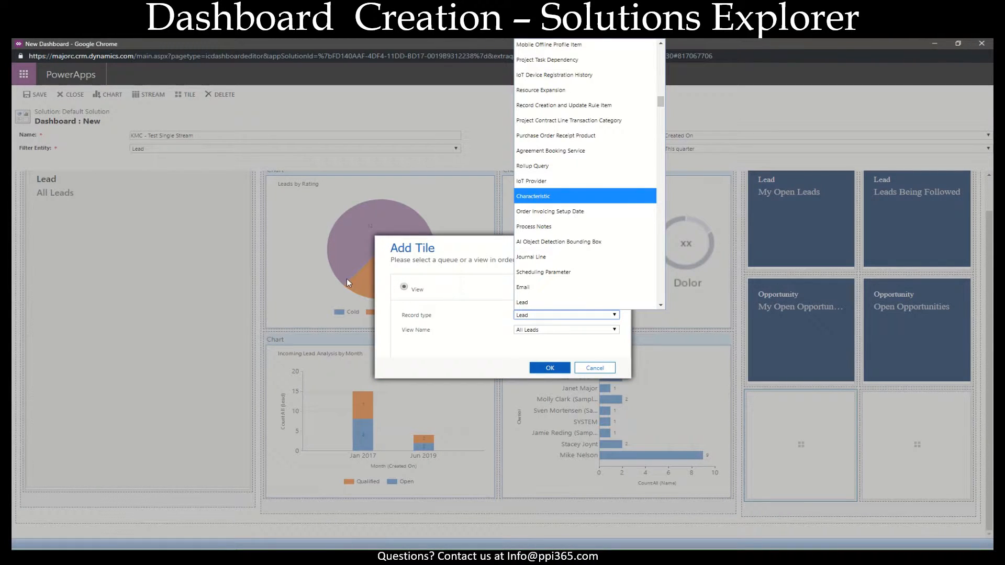
{"action": "key", "text": "m"}
{"action": "key", "text": "m"}
{"action": "key", "text": "m"}
{"action": "key", "text": "m"}
{"action": "key", "text": "m"}
{"action": "key", "text": "m"}
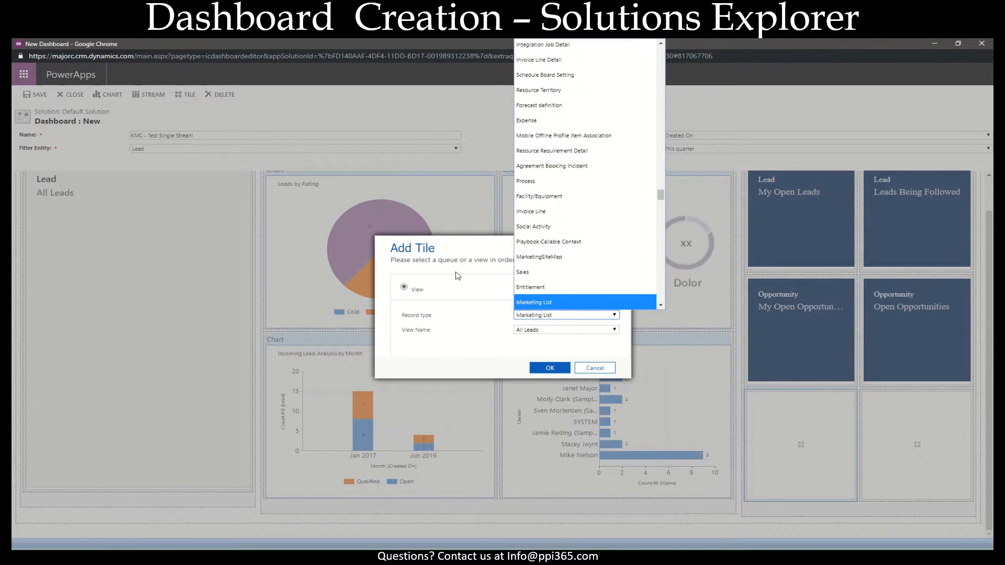
{"action": "key", "text": "m"}
{"action": "key", "text": "m"}
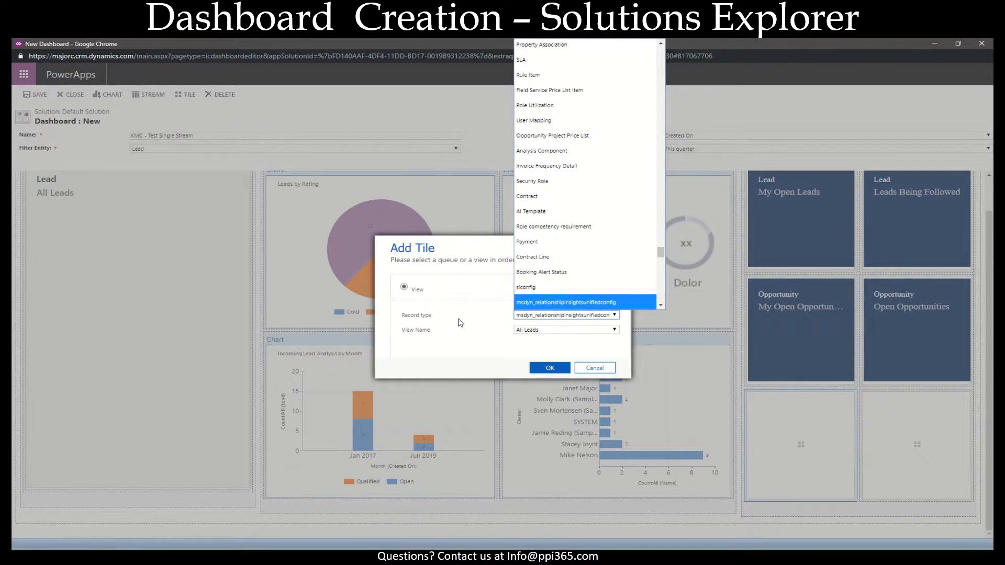
{"action": "key", "text": "m"}
{"action": "key", "text": "m"}
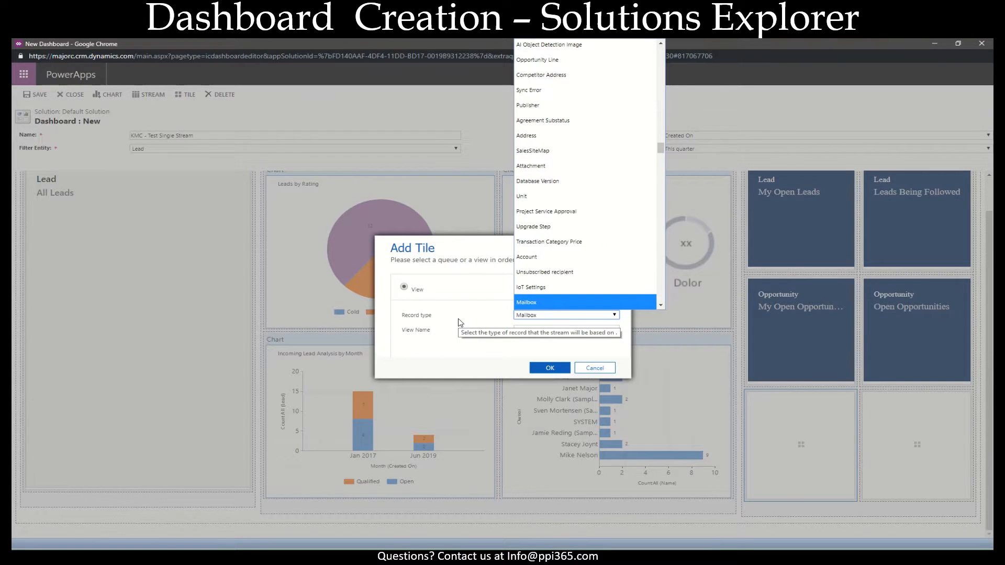
{"action": "key", "text": "m"}
{"action": "key", "text": "m"}
{"action": "key", "text": "m"}
{"action": "key", "text": "m"}
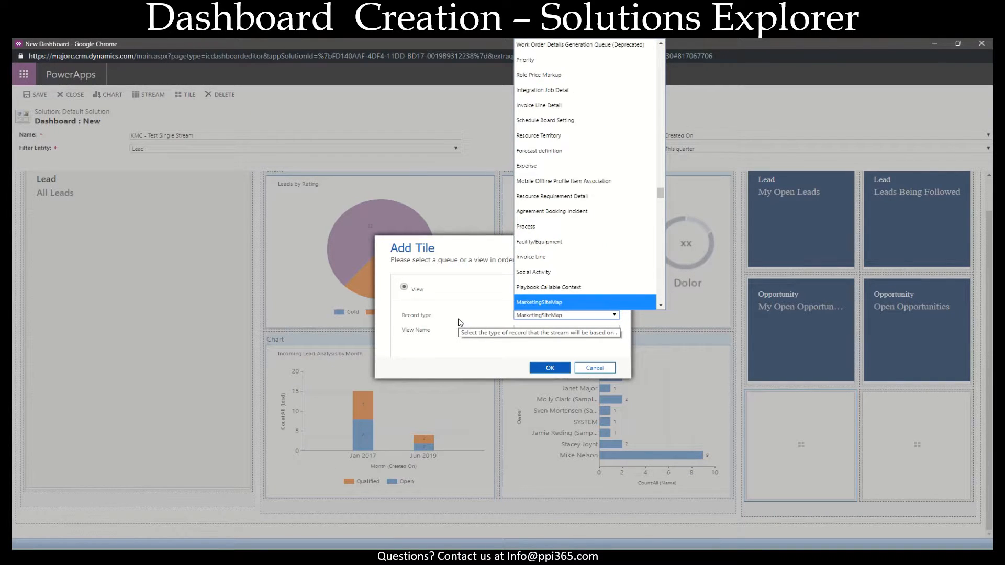
{"action": "key", "text": "m"}
{"action": "key", "text": "Return"}
{"action": "left_click", "coordinate": [522, 333]}
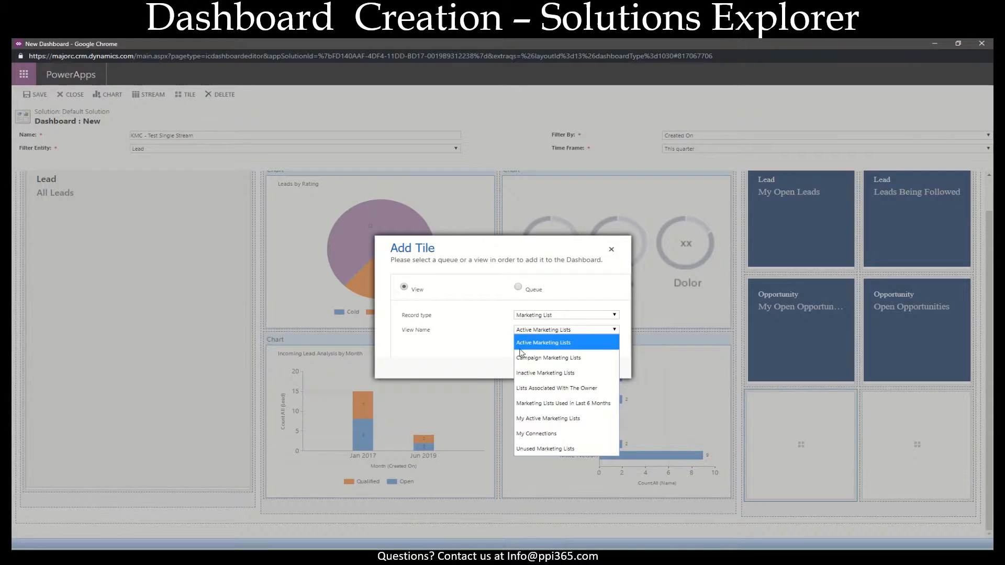
{"action": "left_click", "coordinate": [550, 361]}
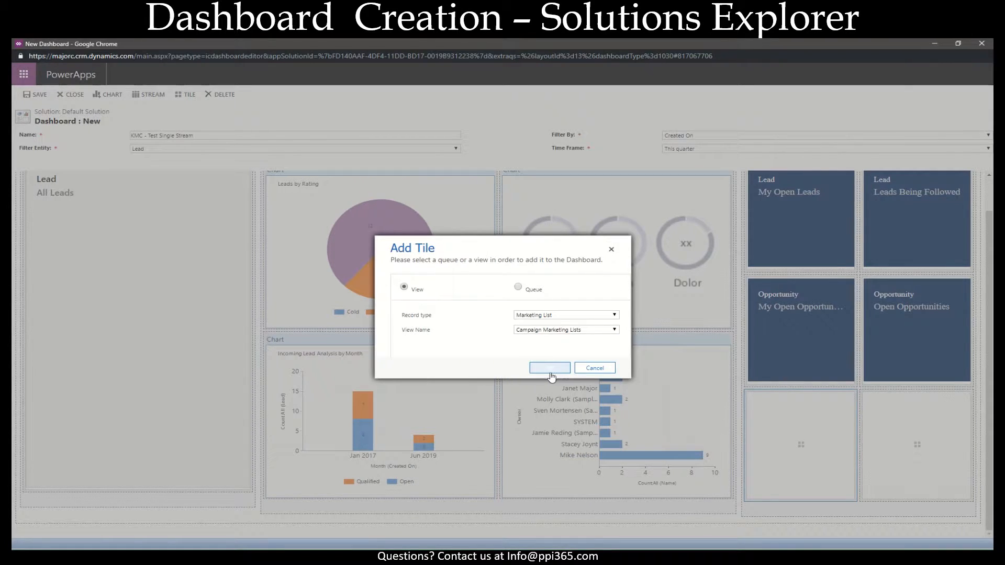
{"action": "left_click", "coordinate": [547, 368]}
Add a tile of Competitor records using the All Competitors view to the lower-right tile slot.
{"action": "left_click", "coordinate": [916, 449]}
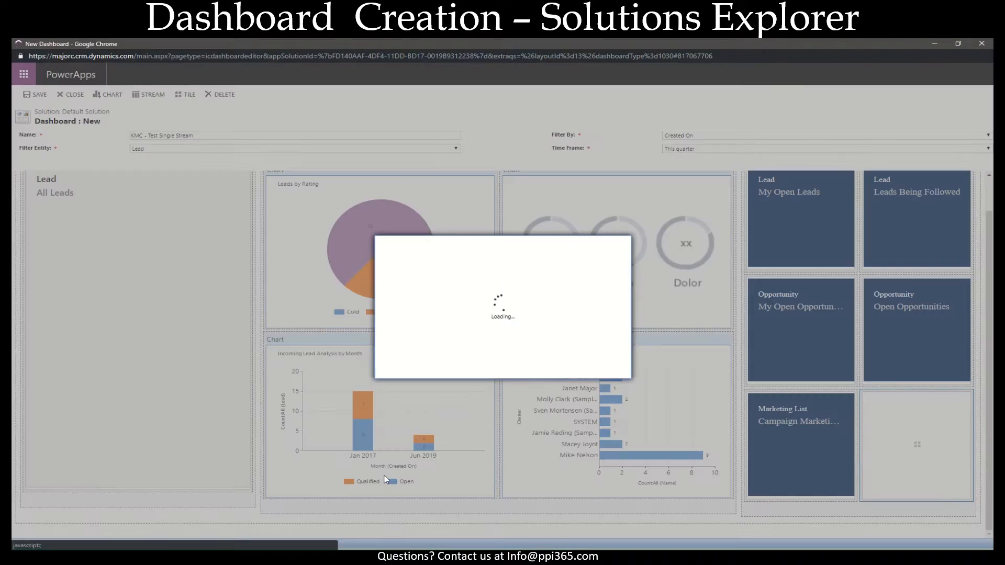
{"action": "left_click", "coordinate": [574, 316]}
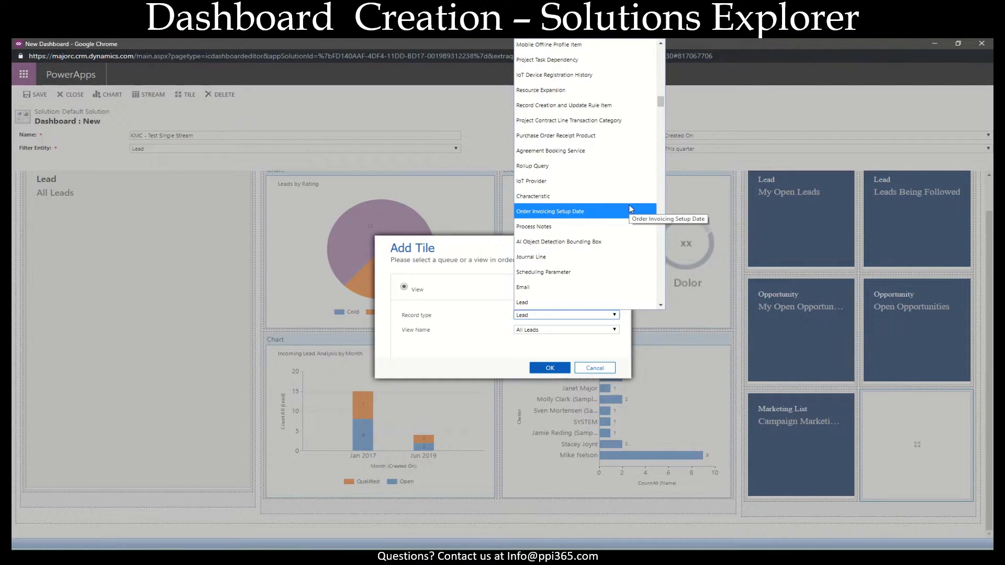
{"action": "key", "text": "c"}
{"action": "key", "text": "c"}
{"action": "key", "text": "c"}
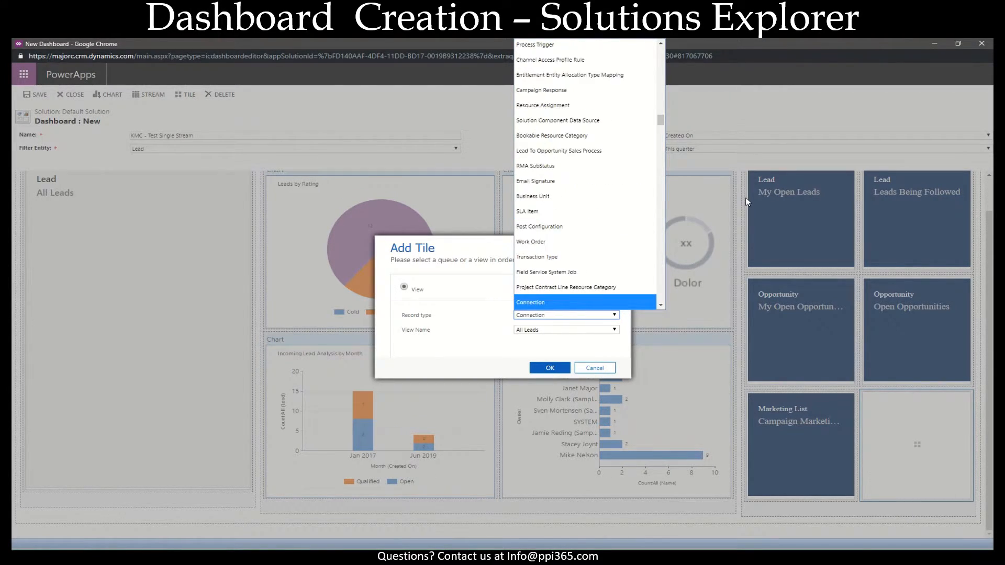
{"action": "key", "text": "c"}
{"action": "key", "text": "c"}
{"action": "key", "text": "c"}
{"action": "key", "text": "c"}
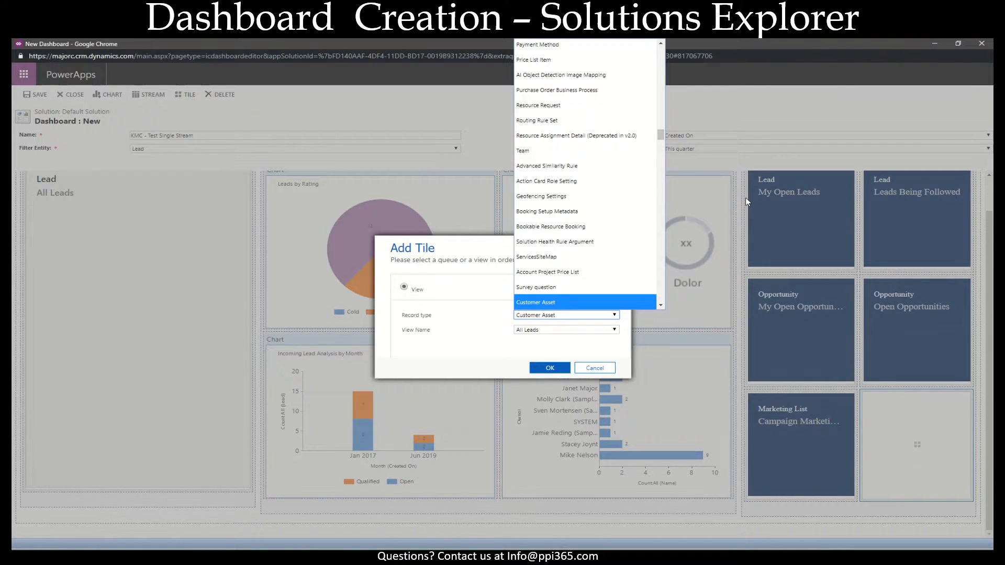
{"action": "key", "text": "c"}
{"action": "key", "text": "c"}
{"action": "key", "text": "c"}
{"action": "key", "text": "c"}
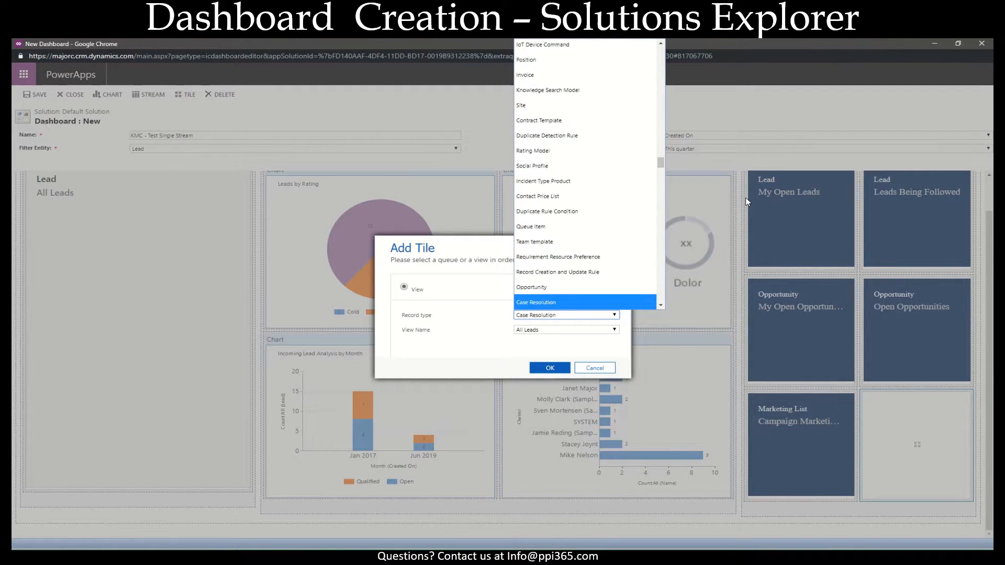
{"action": "key", "text": "c"}
{"action": "left_click", "coordinate": [463, 349]}
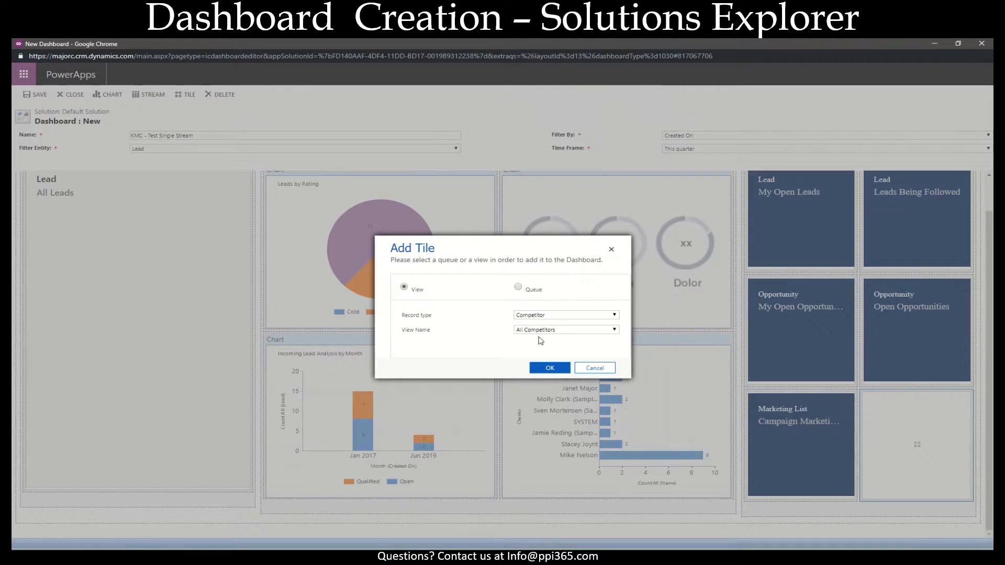
{"action": "left_click", "coordinate": [554, 368]}
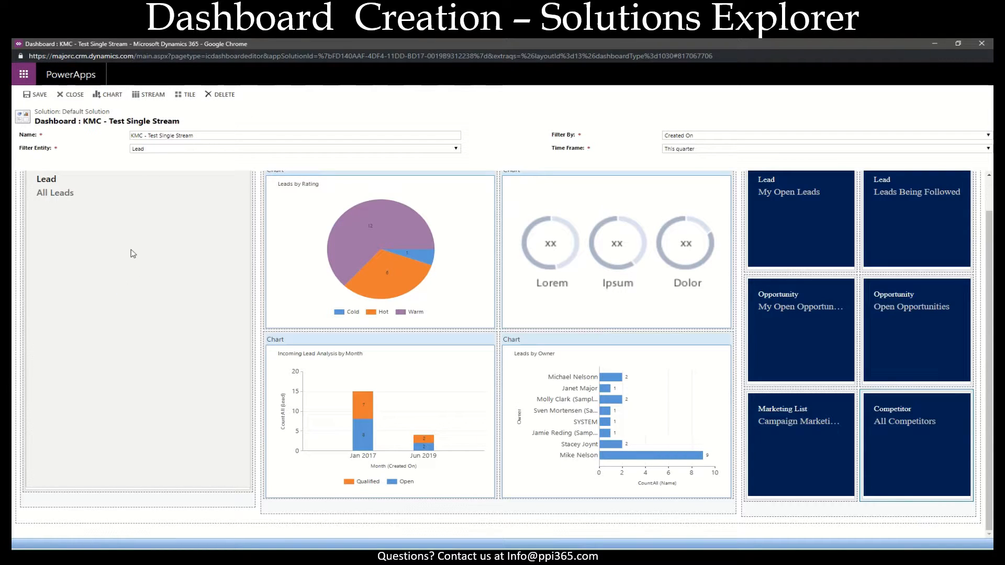
Close the dashboard editor and publish the KMC - Test Single Stream dashboard, saving and closing the Default Solution.
{"action": "left_click", "coordinate": [71, 94]}
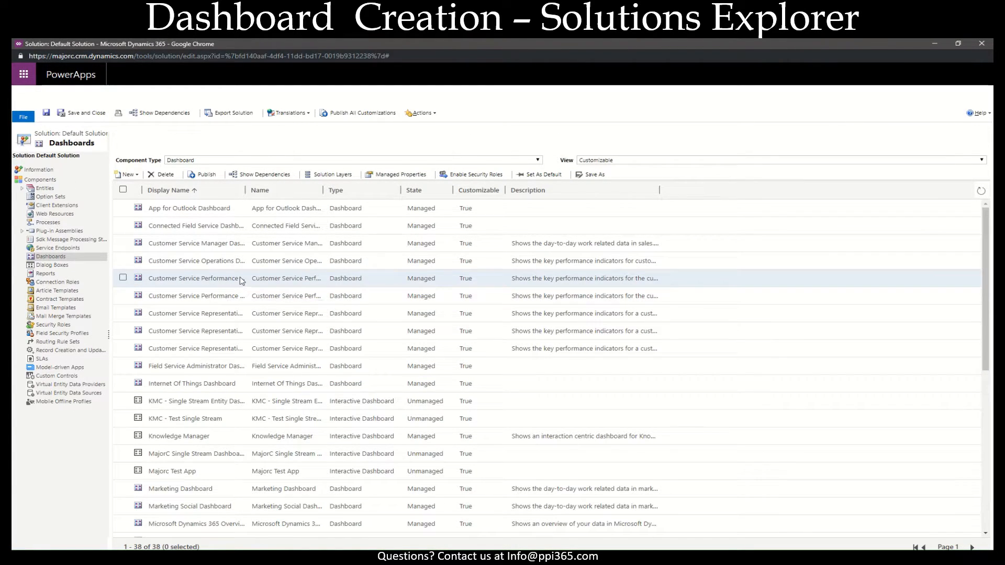
{"action": "left_click", "coordinate": [122, 418]}
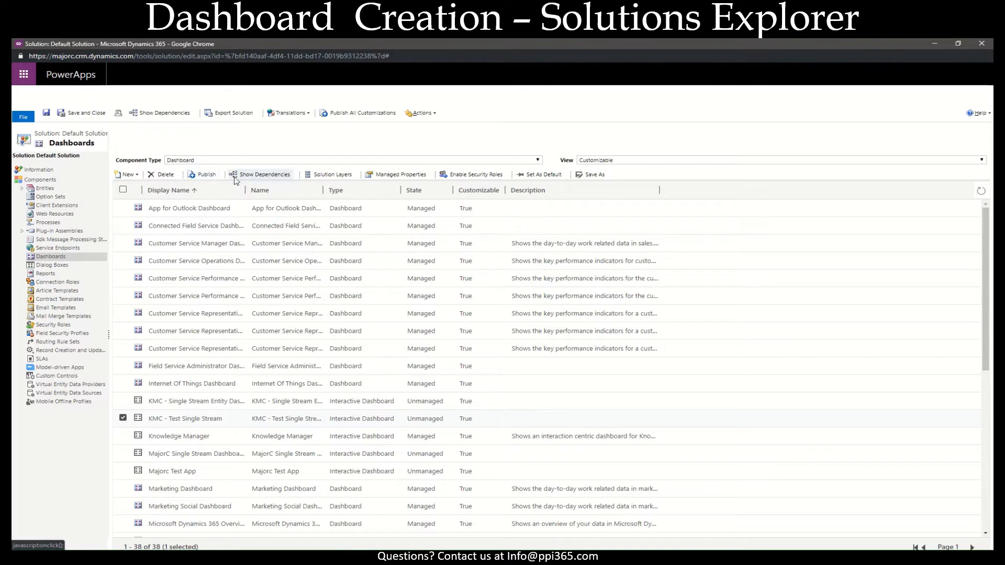
{"action": "left_click", "coordinate": [201, 174]}
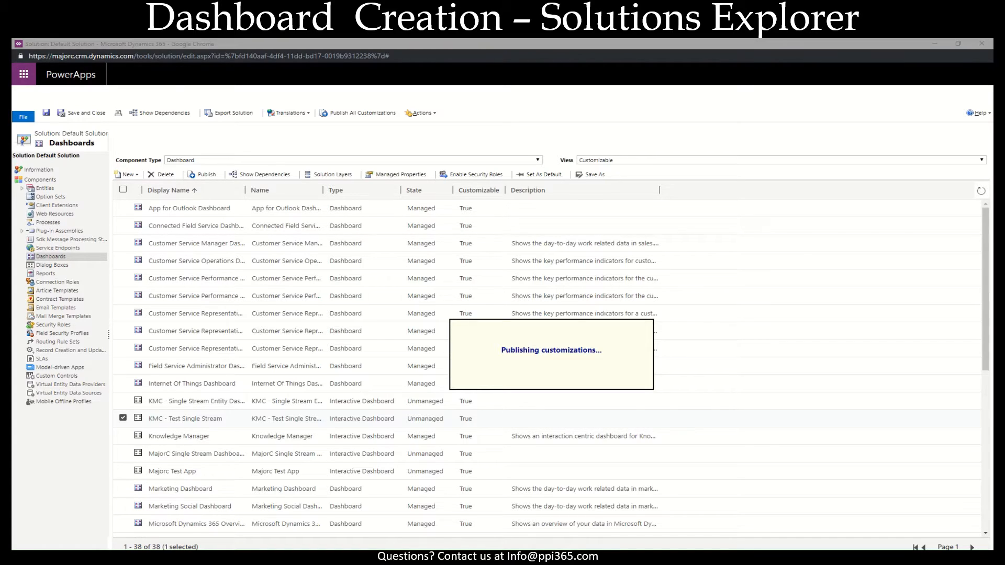
{"action": "left_click", "coordinate": [80, 113]}
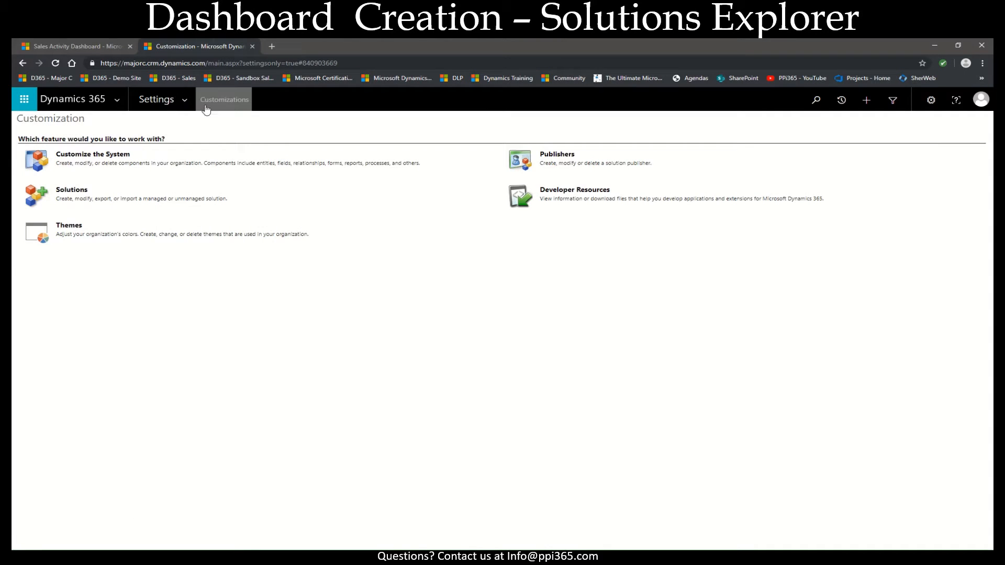
Open the Sales Hub app in the App Designer from My Apps.
{"action": "left_click", "coordinate": [184, 99]}
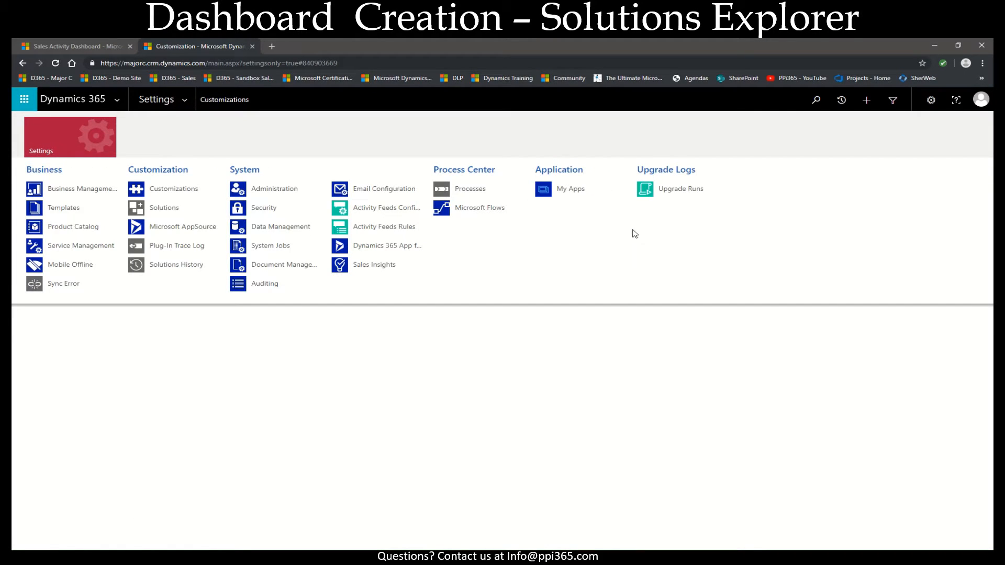
{"action": "left_click", "coordinate": [566, 194]}
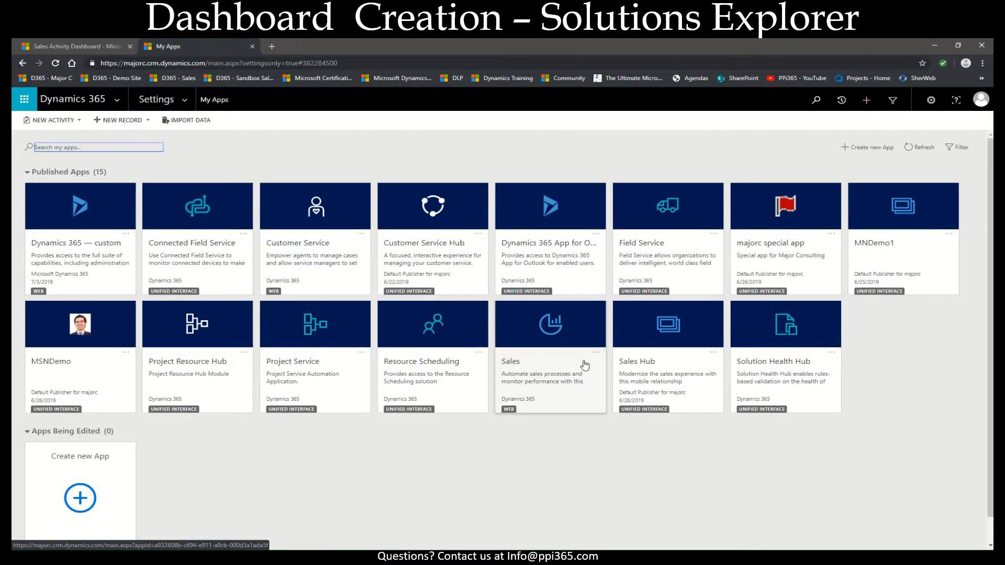
{"action": "left_click", "coordinate": [711, 354]}
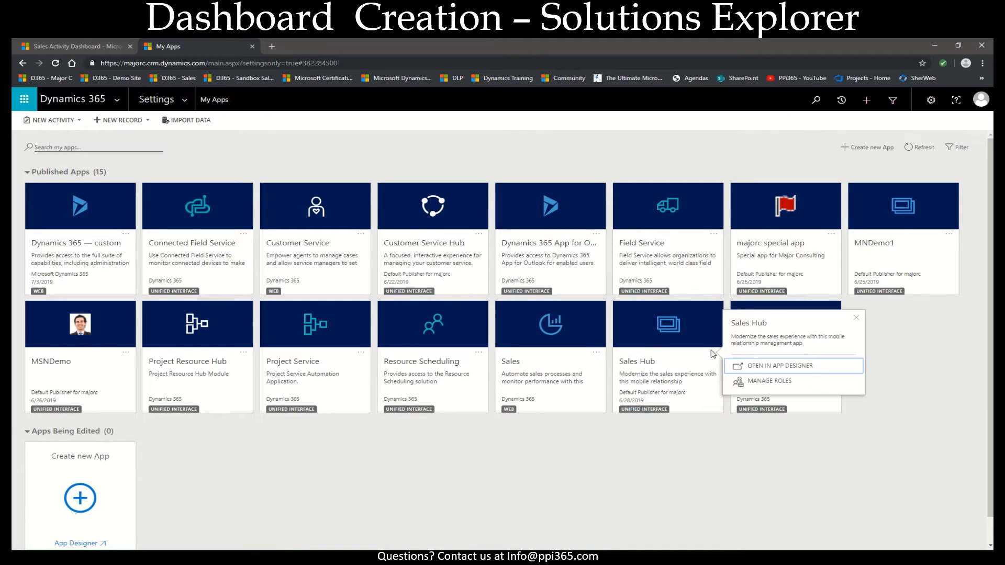
{"action": "left_click", "coordinate": [770, 367]}
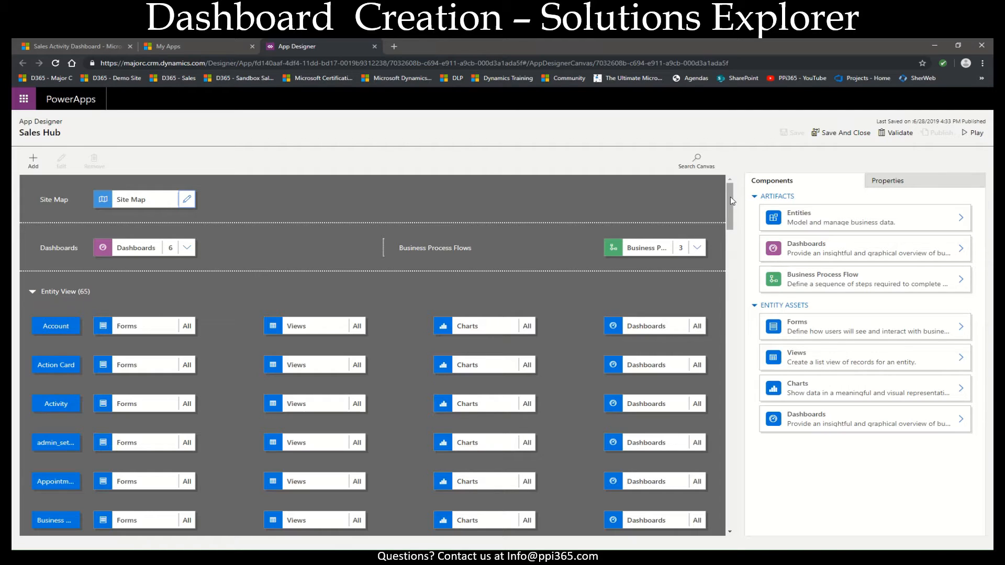
Include the KMC - Test Single Stream interactive dashboard in the Sales Hub app, and save and publish the app.
{"action": "left_click", "coordinate": [125, 248]}
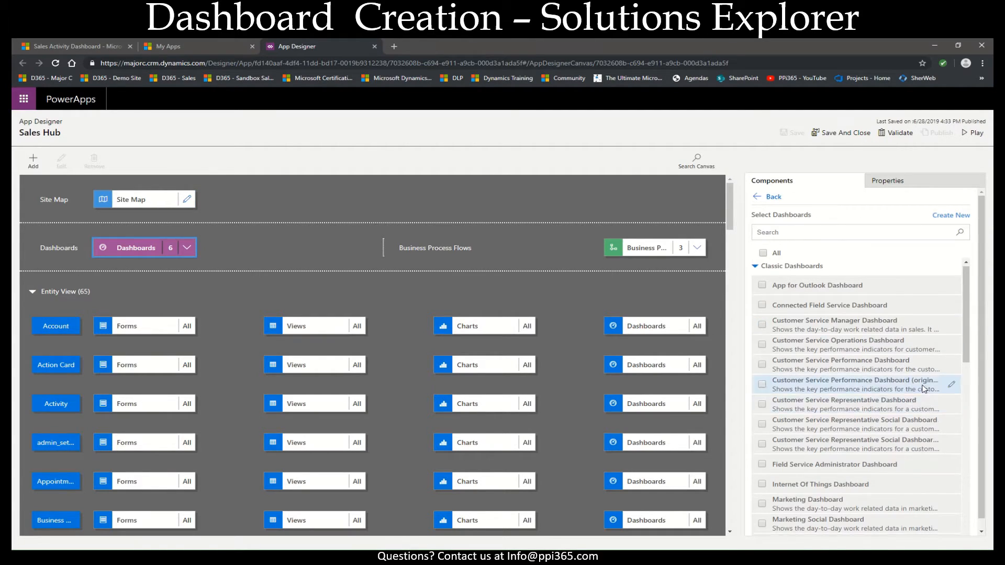
{"action": "scroll", "coordinate": [890, 374], "scroll_direction": "down", "scroll_amount": 3}
{"action": "scroll", "coordinate": [889, 374], "scroll_direction": "down", "scroll_amount": 4}
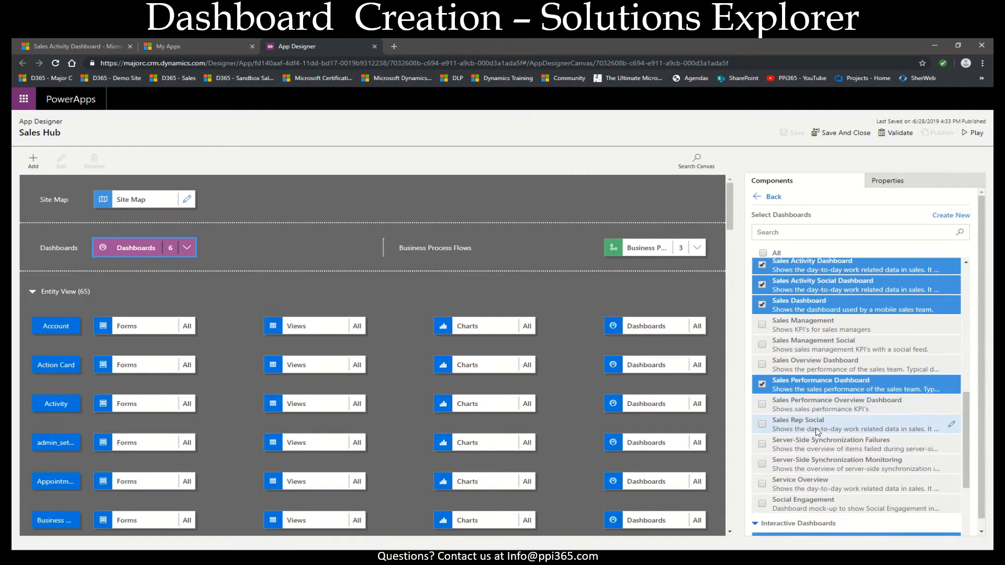
{"action": "scroll", "coordinate": [837, 415], "scroll_direction": "down", "scroll_amount": 2}
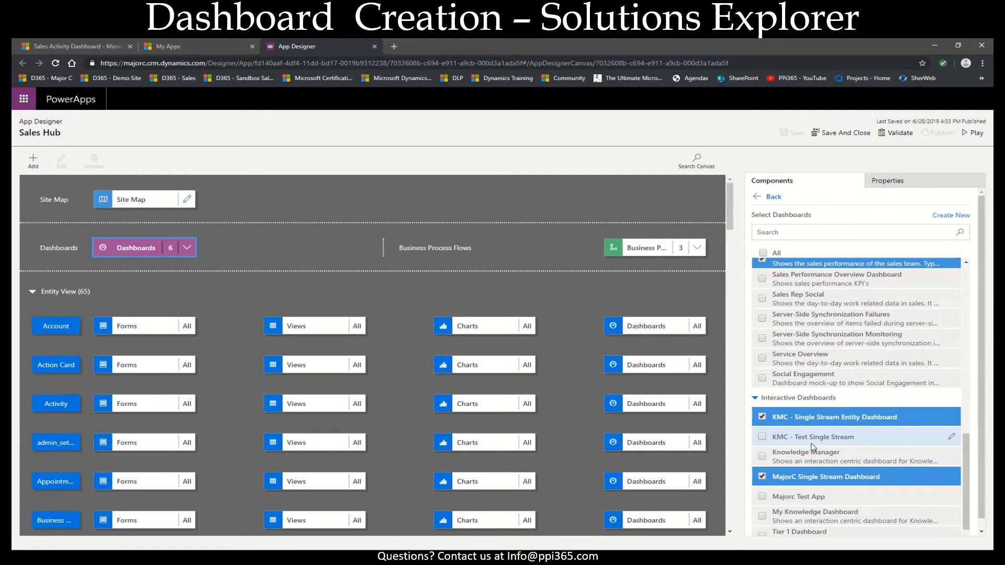
{"action": "left_click", "coordinate": [763, 438]}
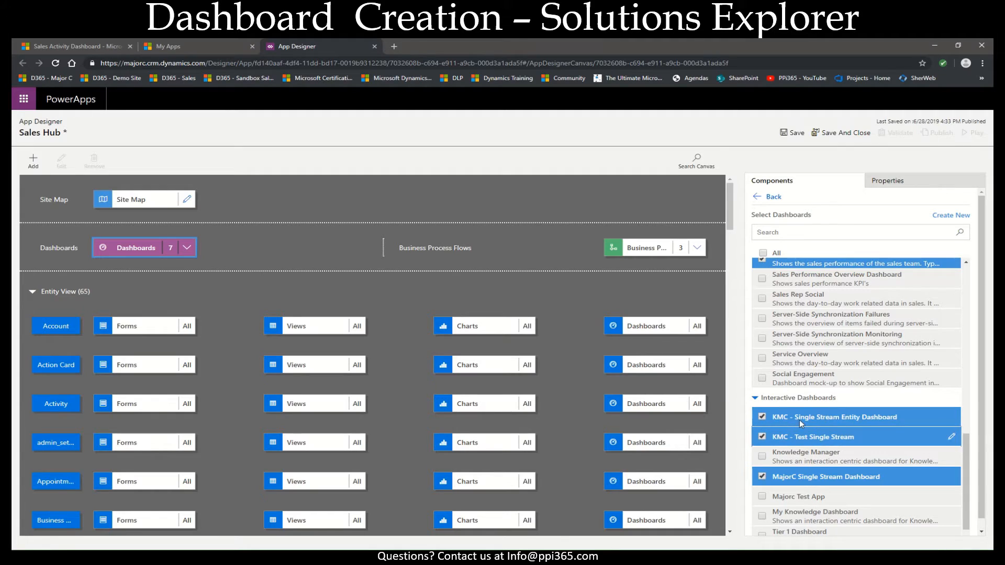
{"action": "left_click", "coordinate": [791, 134]}
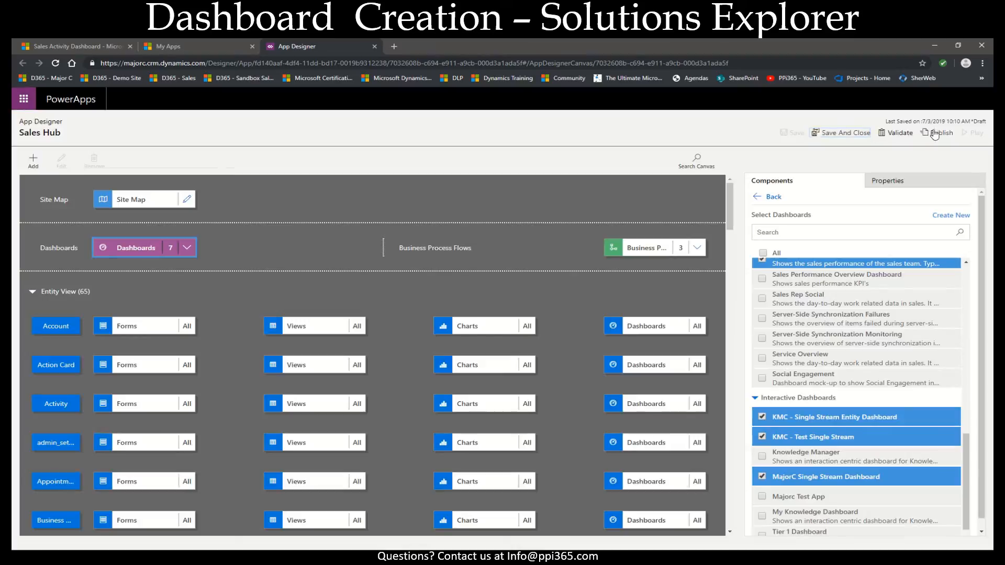
{"action": "left_click", "coordinate": [937, 133]}
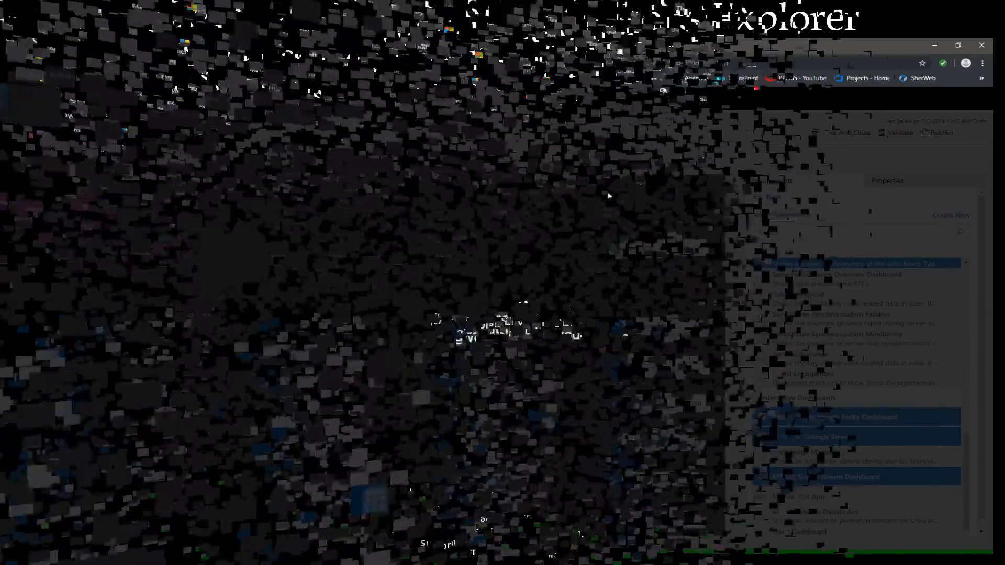